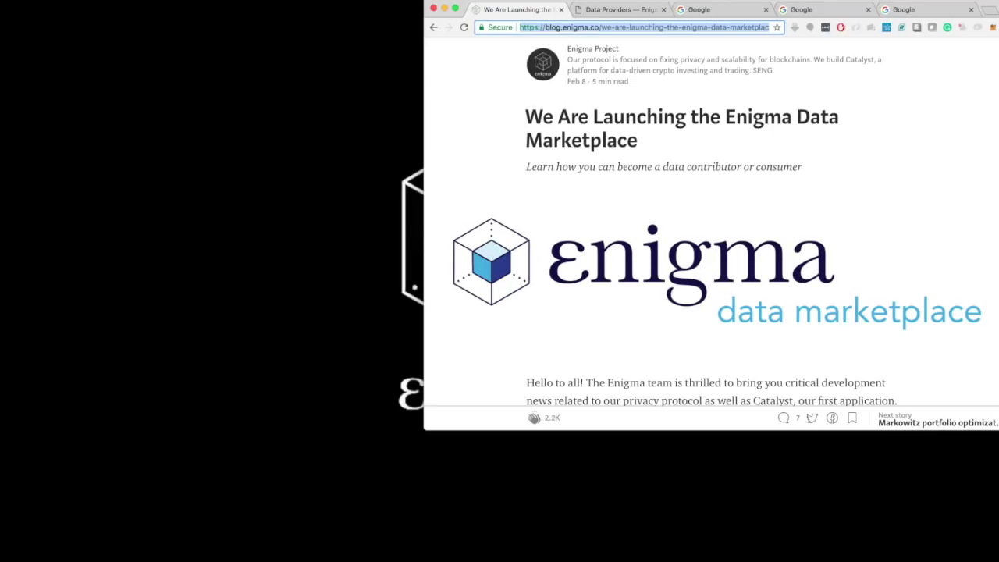
Step: Show the Enigma Data Providers docs page, scrolled down to its market cap sample table
key(super+Tab)
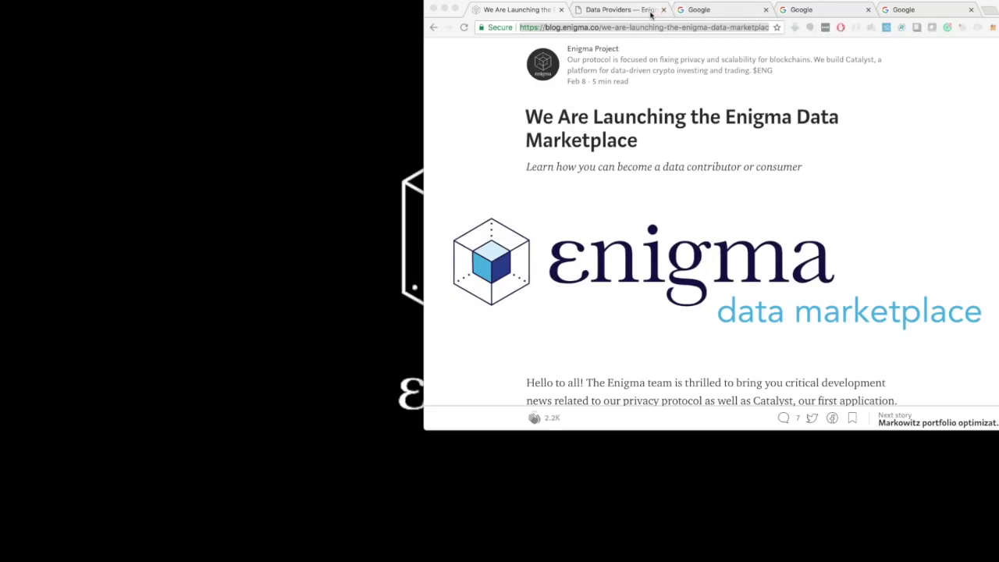
click(614, 14)
click(613, 10)
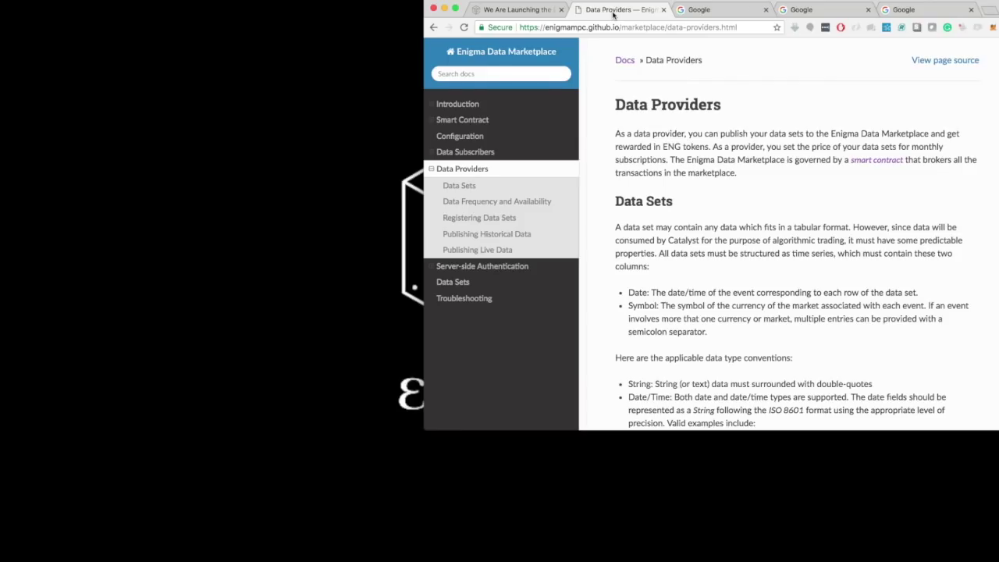
scroll(706, 229, down, 3)
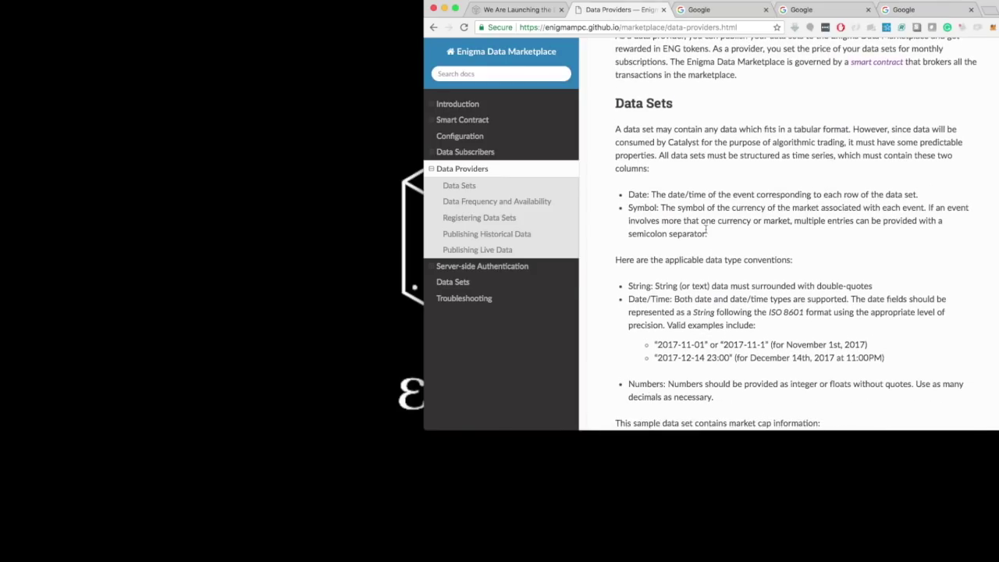
scroll(706, 230, down, 2)
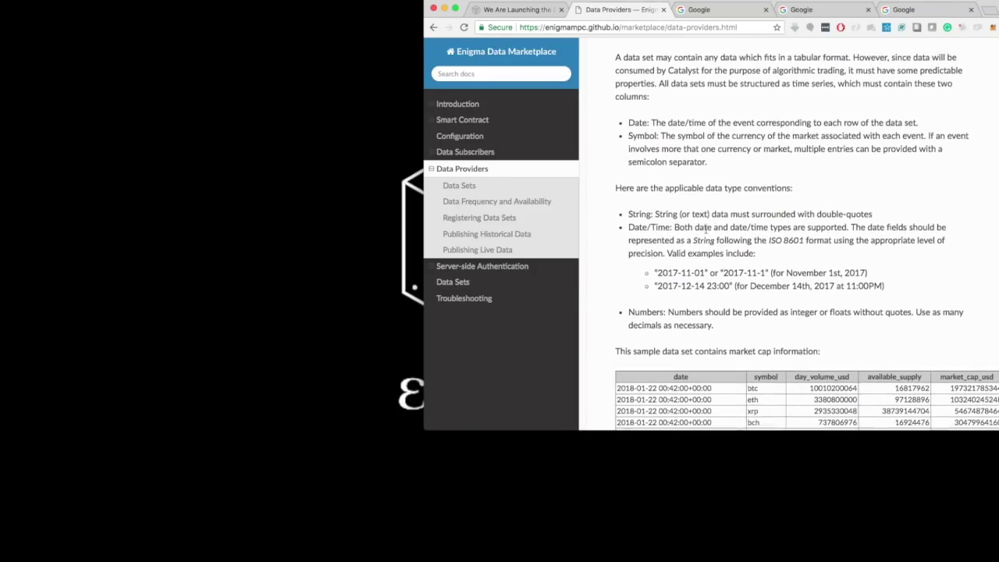
scroll(706, 227, down, 1)
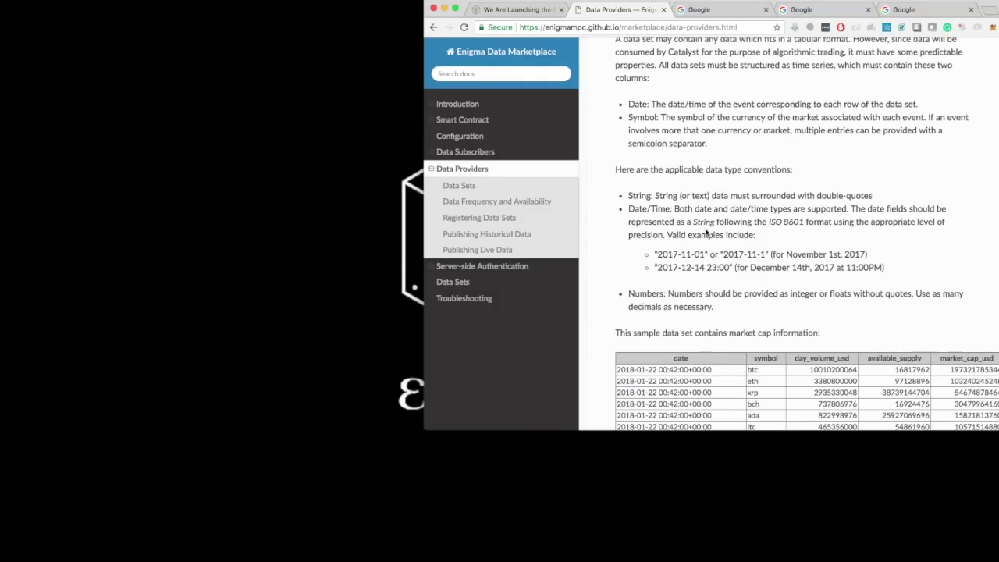
scroll(706, 230, down, 2)
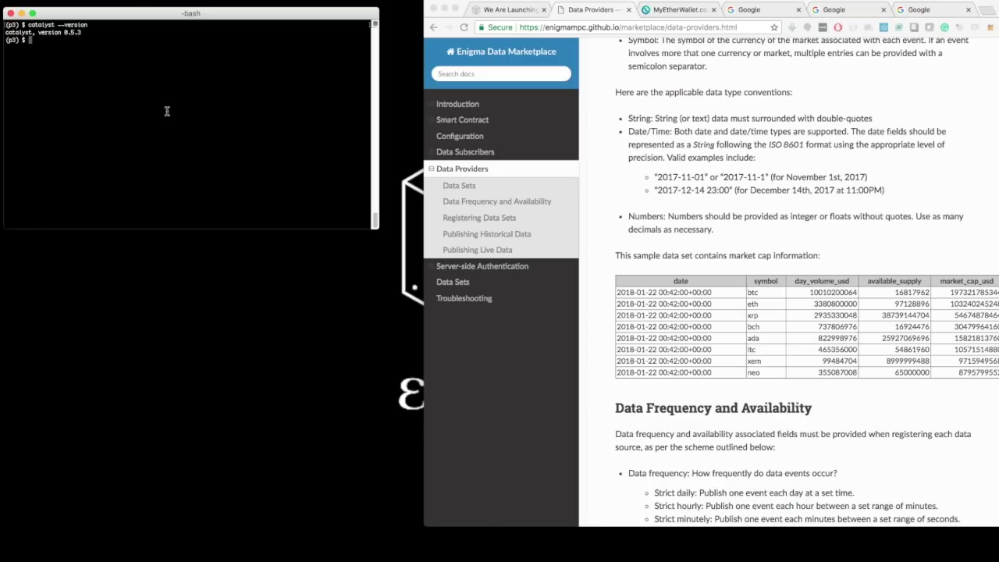
Step: Run catalyst marketplace register, then open the addresses.json path from its error with subl
text(catalyst marketplace register)
key(Return)
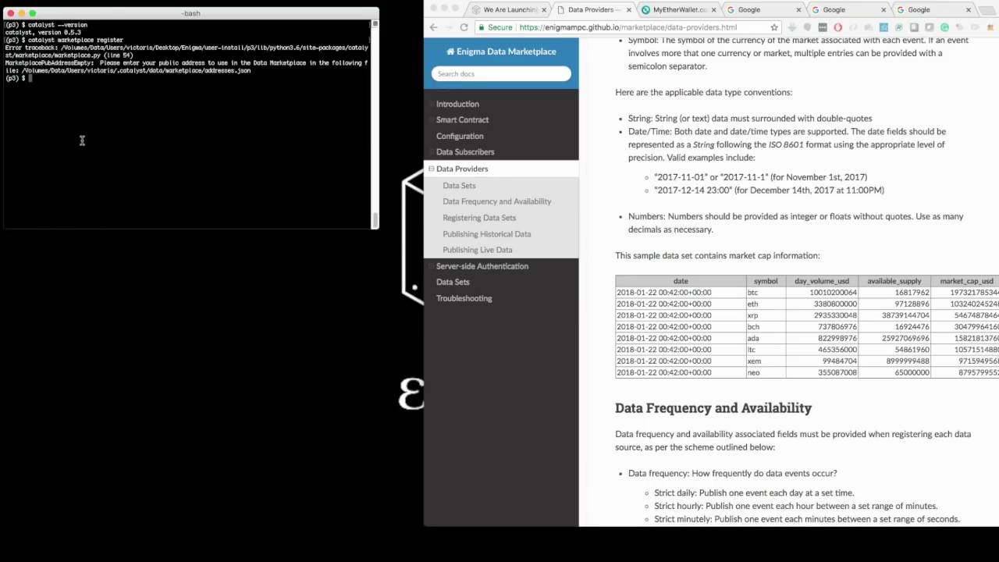
text(subl)
drag(24, 71, 252, 73)
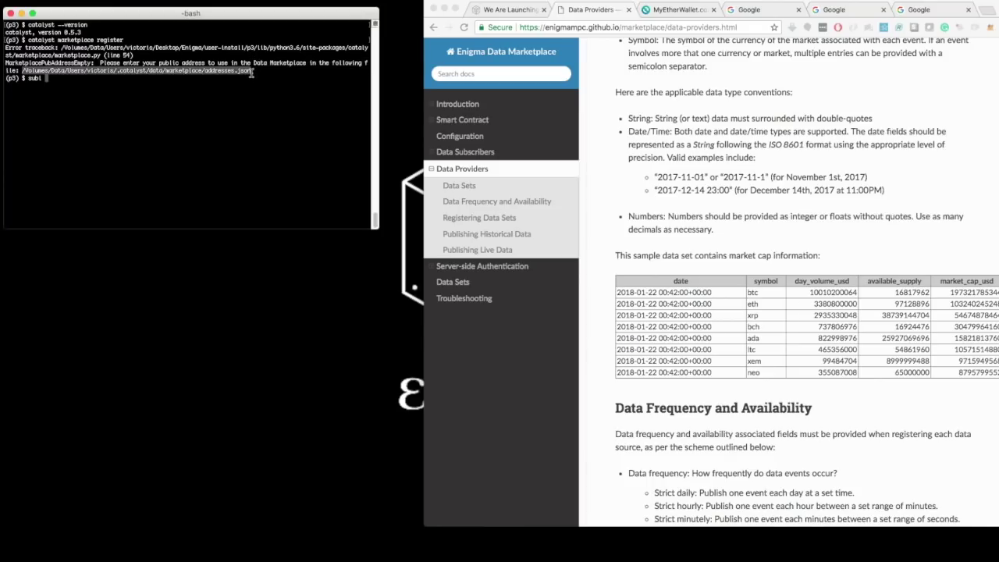
text(/Volumes/Data/Users/victoris/.catalyst/data/marketplace/addresses.json)
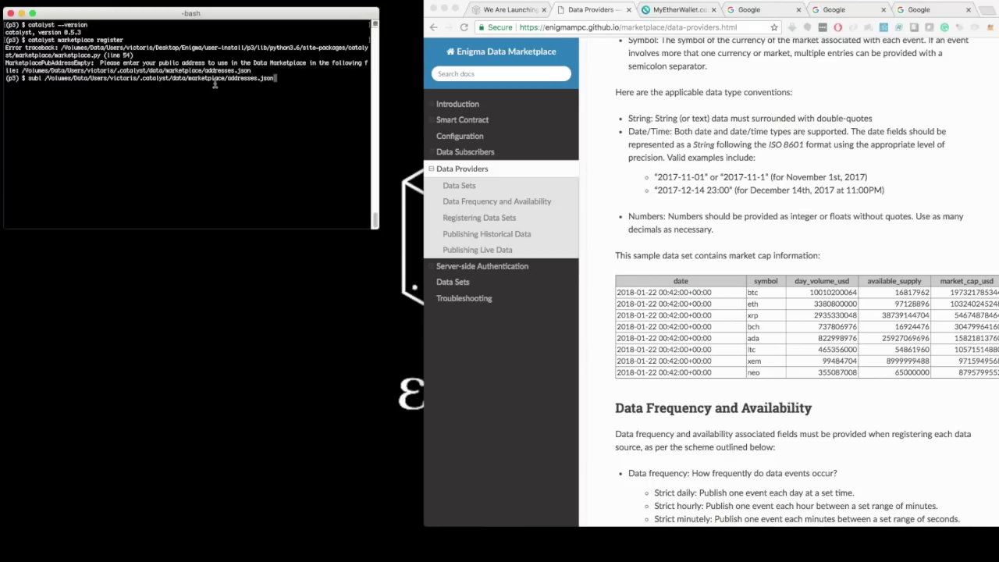
key(Return)
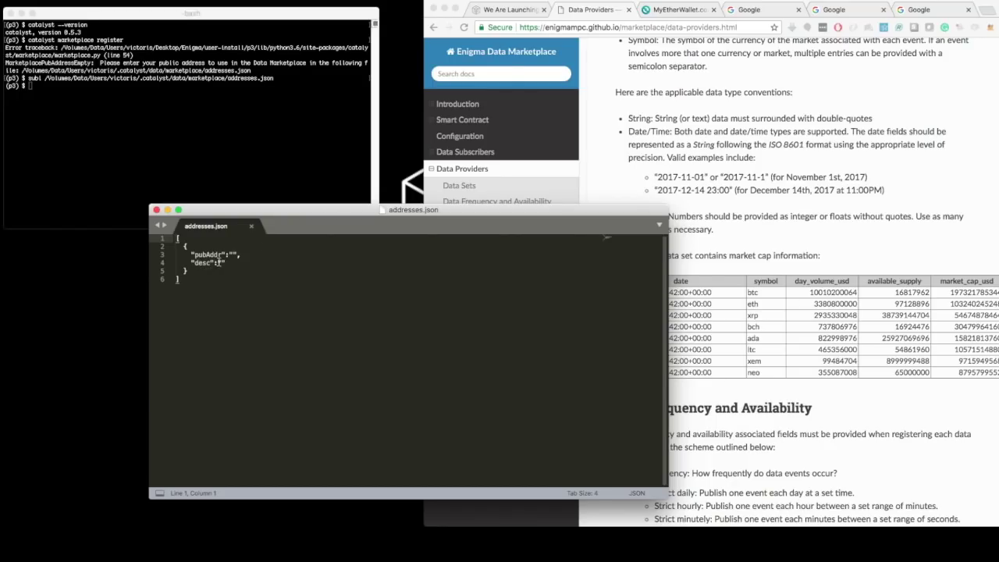
Step: Fill pubAddr with the MyEtherWallet address and desc with 'My hardware wallet', then save addresses.json
click(673, 11)
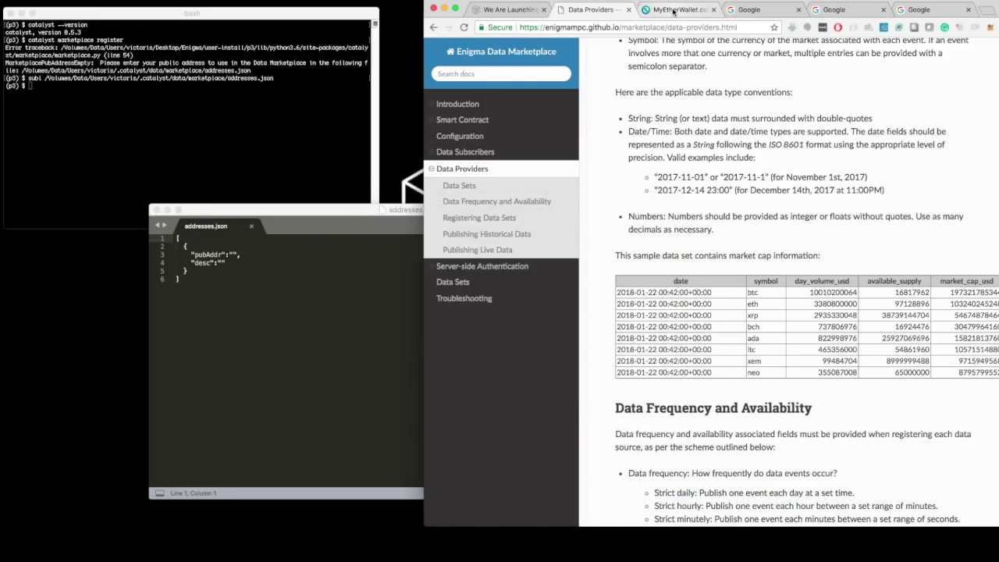
click(672, 11)
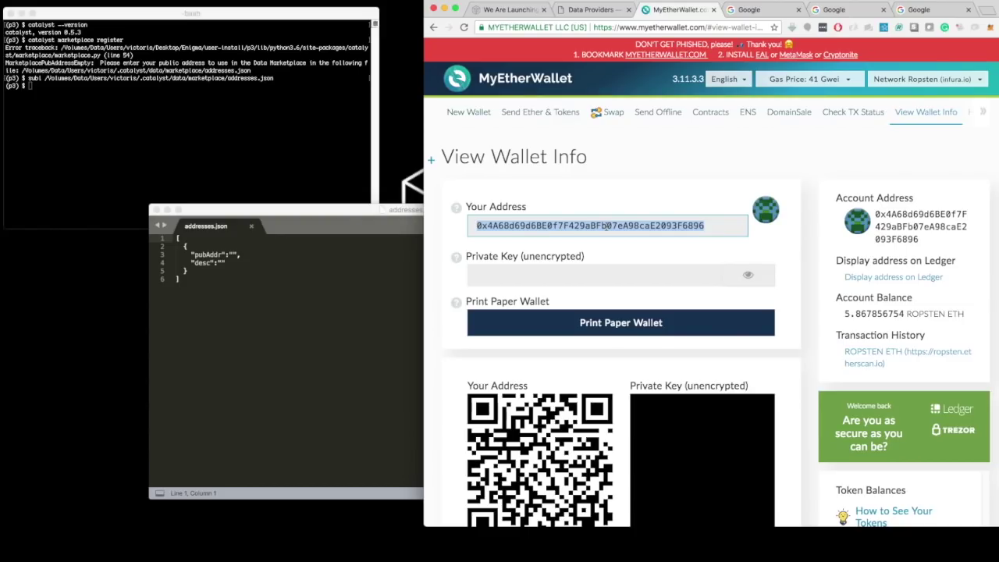
click(233, 255)
text(0x4A68d69d6BE0f7F429aBFb07eA98caE2093F6896)
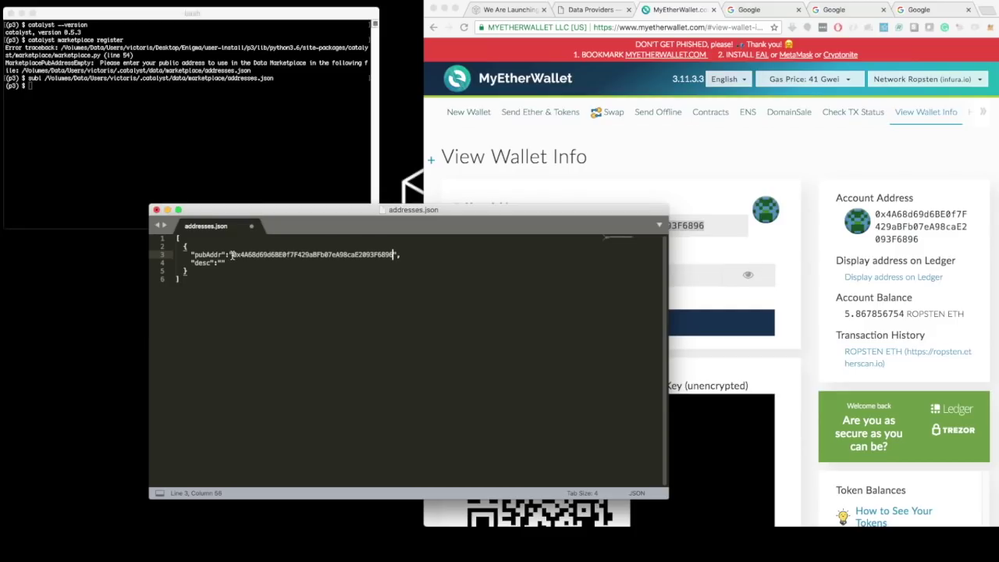
click(221, 263)
text(My hardware wallet)
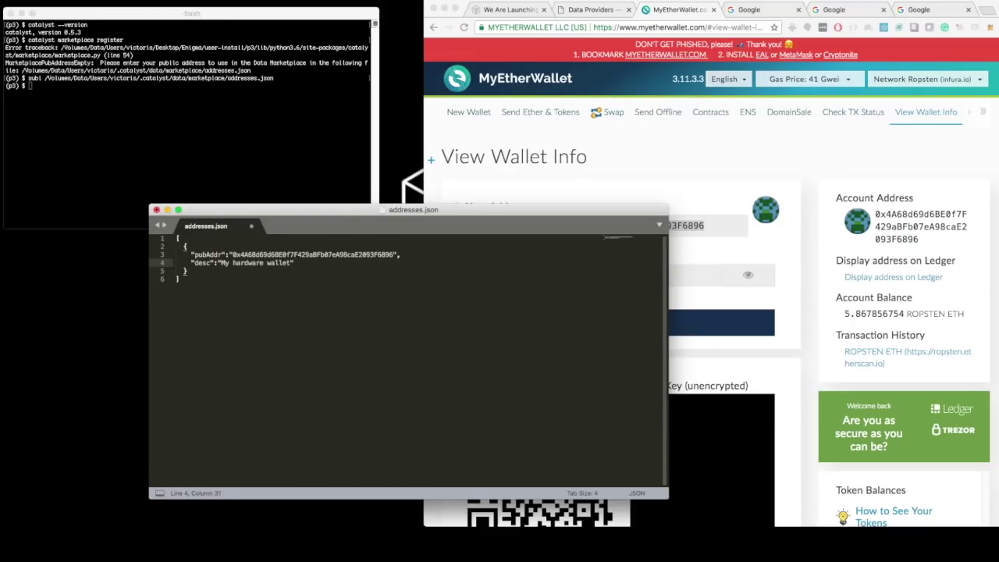
key(super+s)
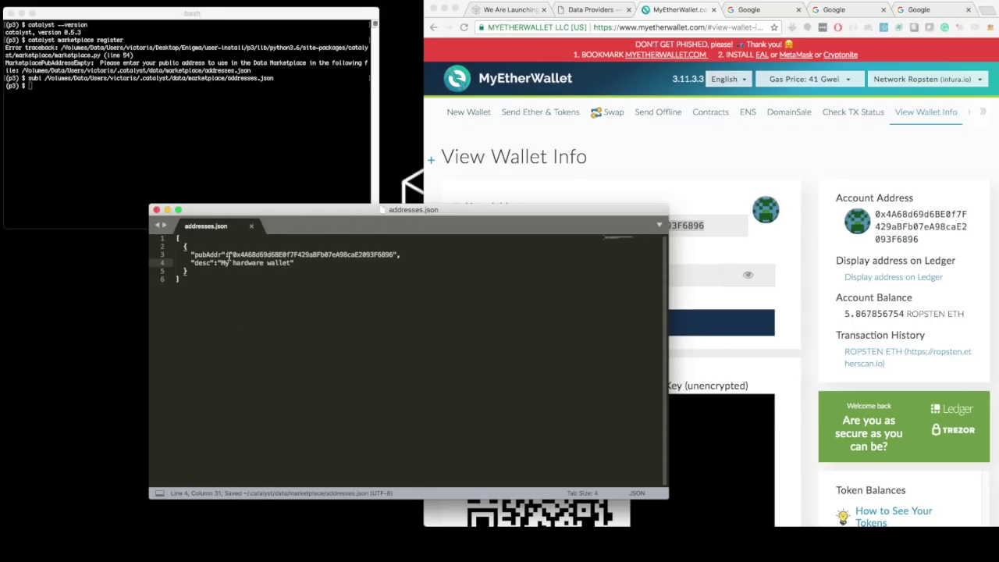
Step: Put the editor away and recall the catalyst marketplace register command in the terminal
click(167, 211)
click(121, 139)
key(Up)
key(Up)
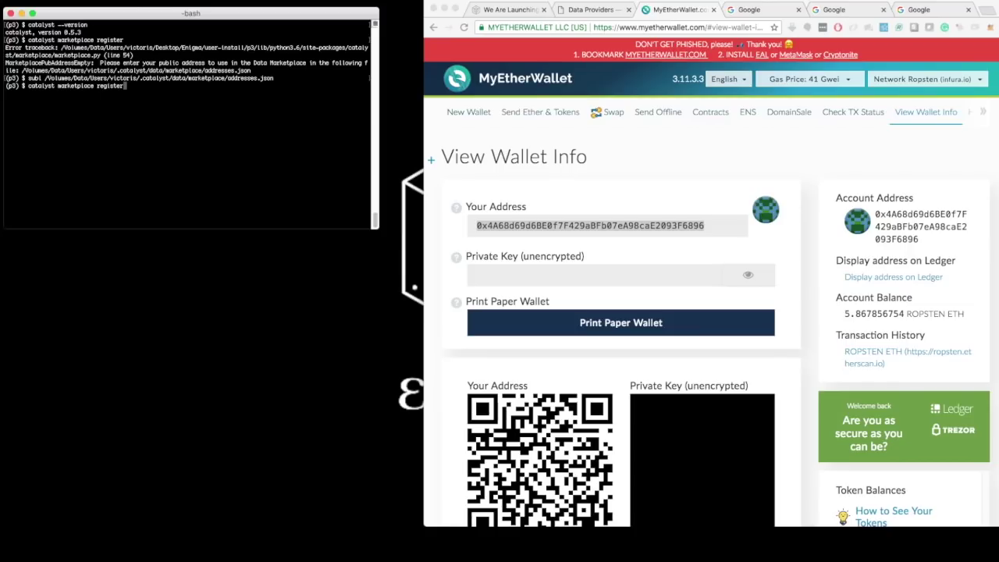
Step: Register dataset github at 10 ENG per month, daily frequency, accepting default historical and live data
key(Return)
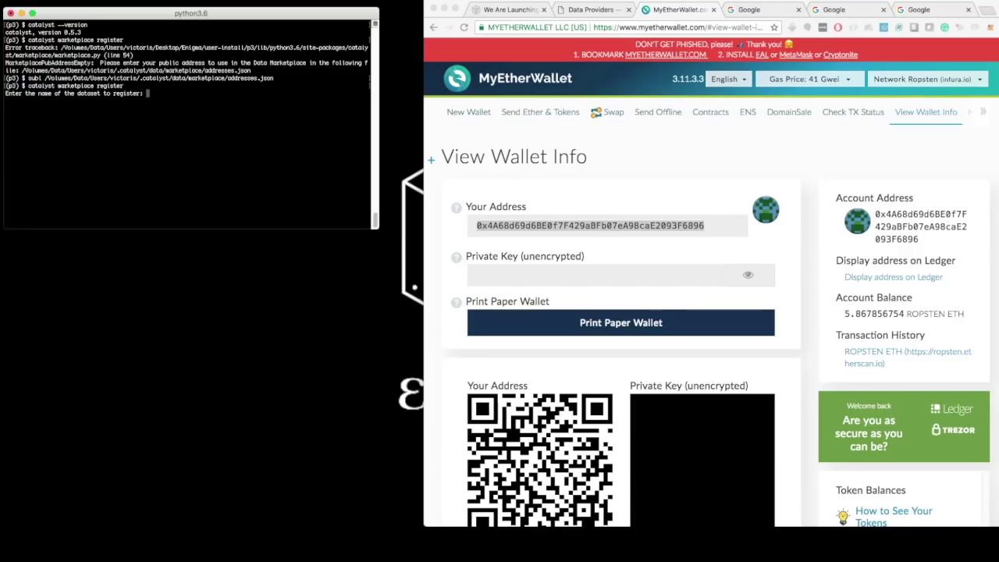
text(github)
key(Return)
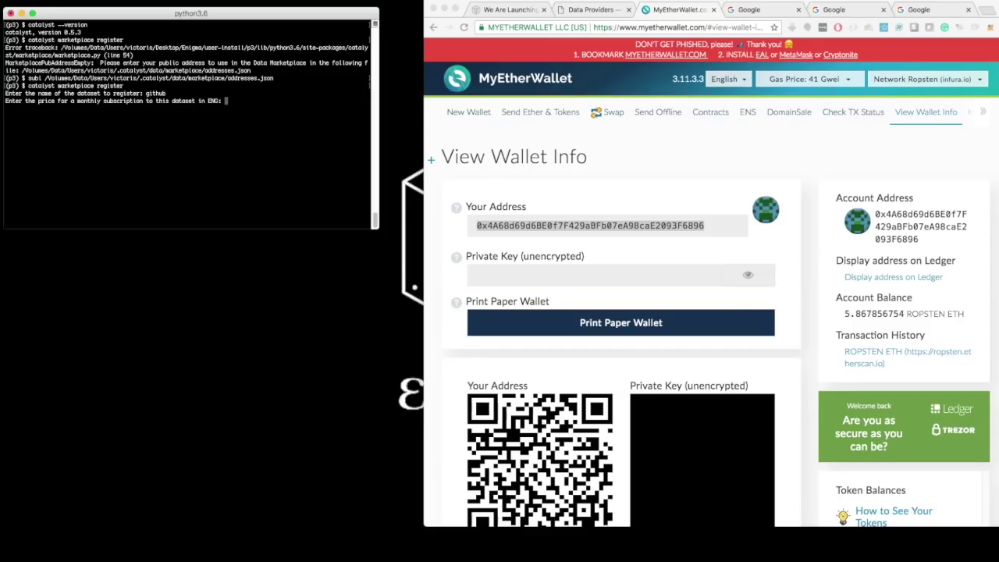
text(10)
key(Return)
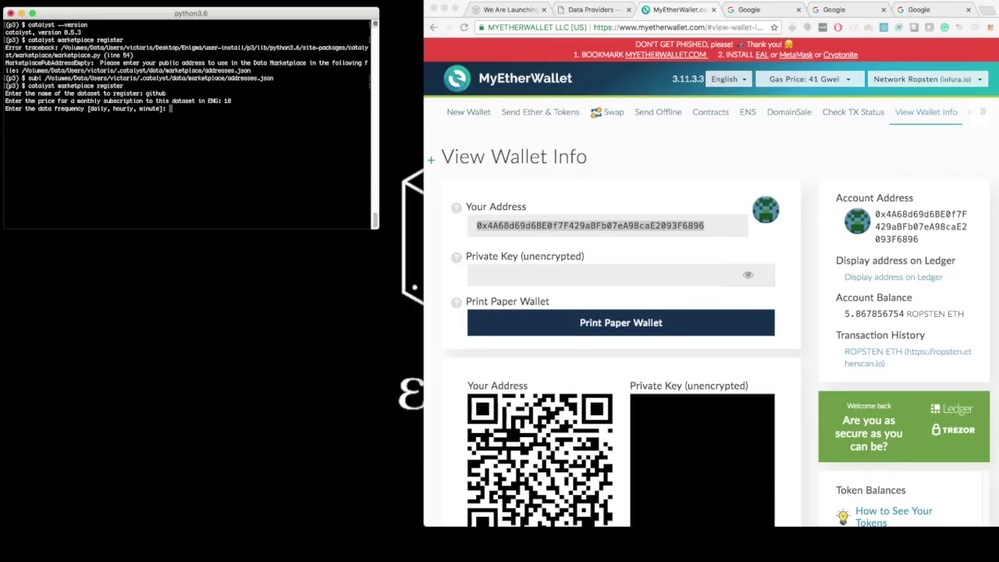
text(daily)
key(Return)
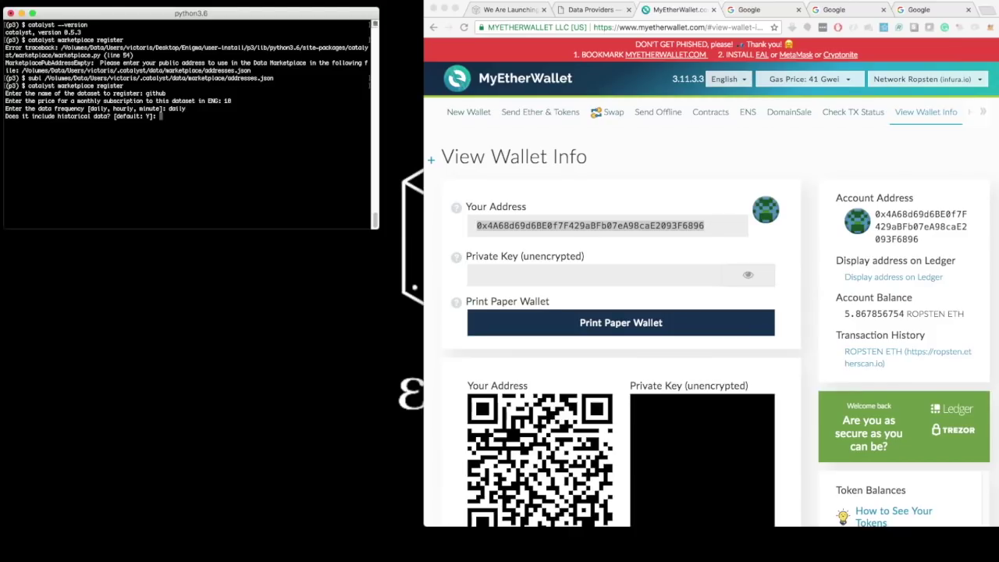
key(Return)
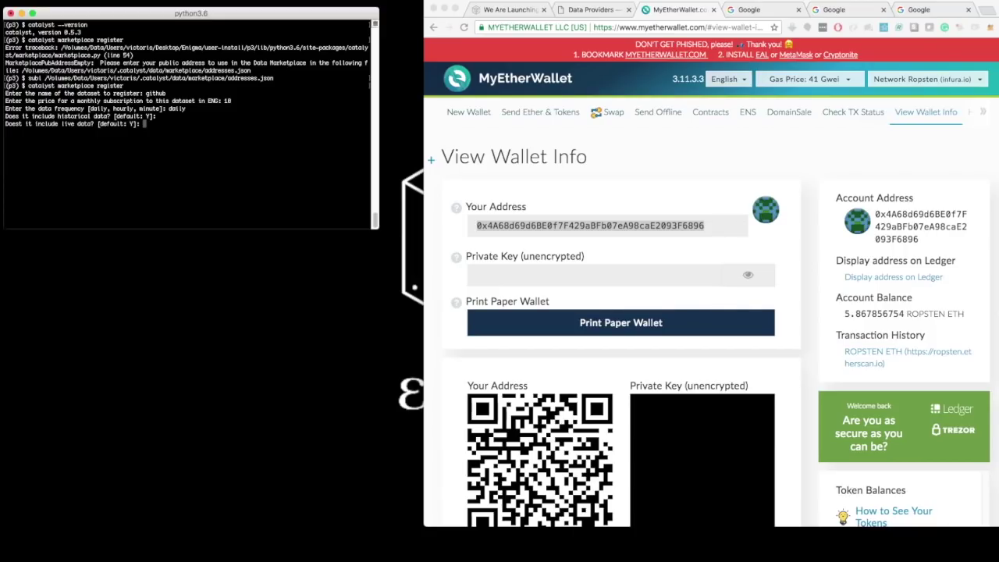
key(Return)
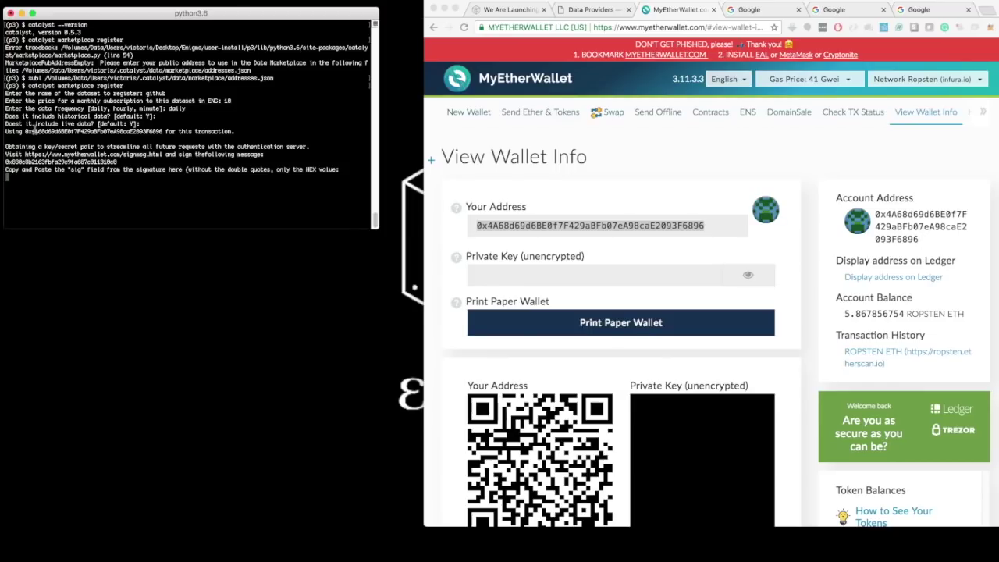
Step: Copy the MyEtherWallet signmsg.html link from the registration instructions and switch to the Google tab
drag(25, 132, 164, 130)
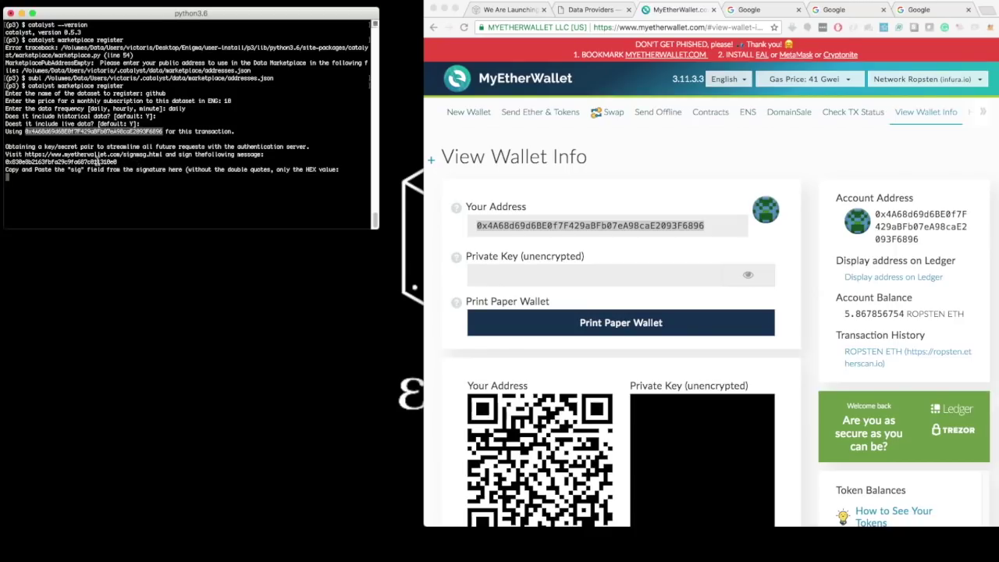
drag(25, 153, 163, 155)
key(super+c)
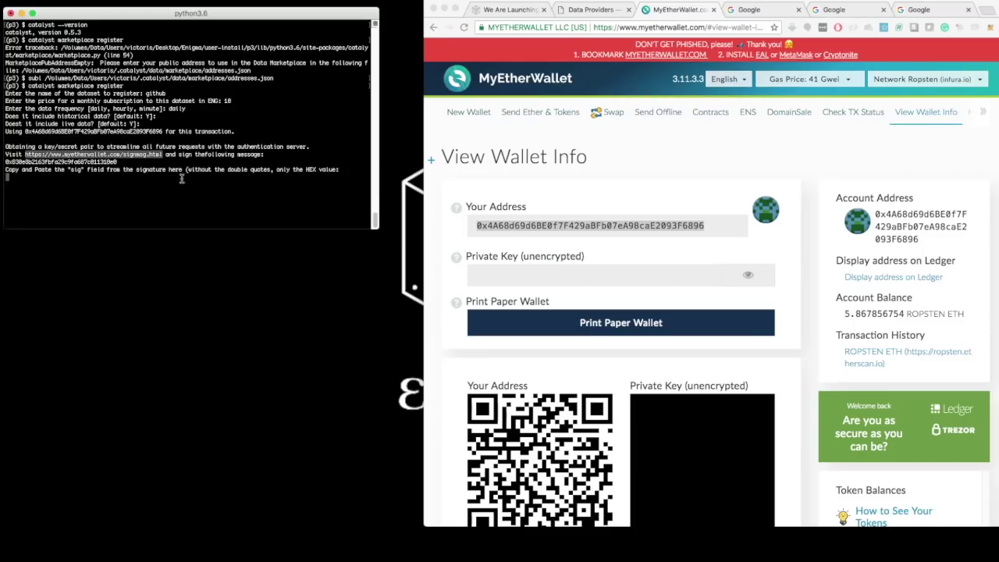
click(761, 9)
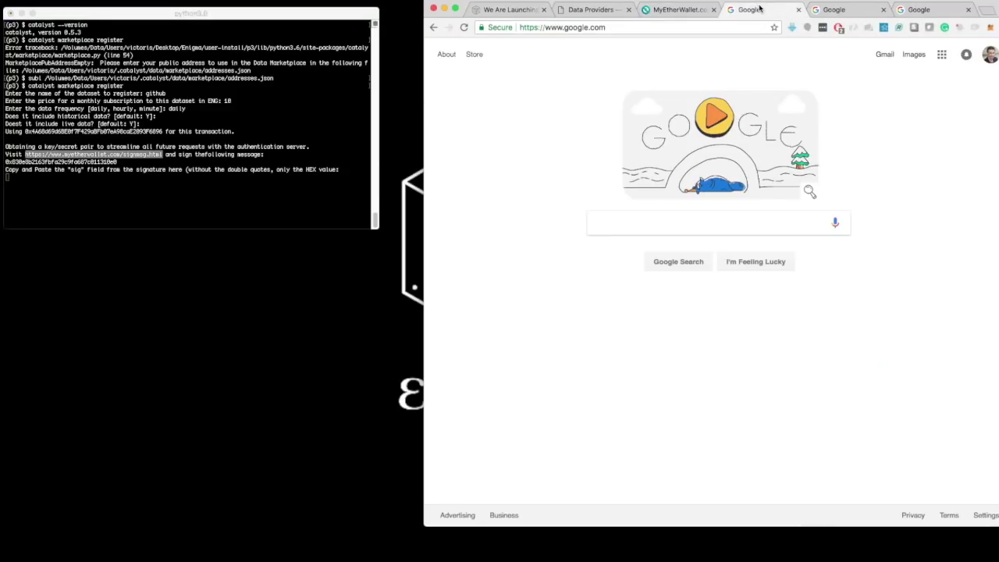
Step: Load the copied MyEtherWallet sign-message page in the browser
click(641, 28)
key(super+v)
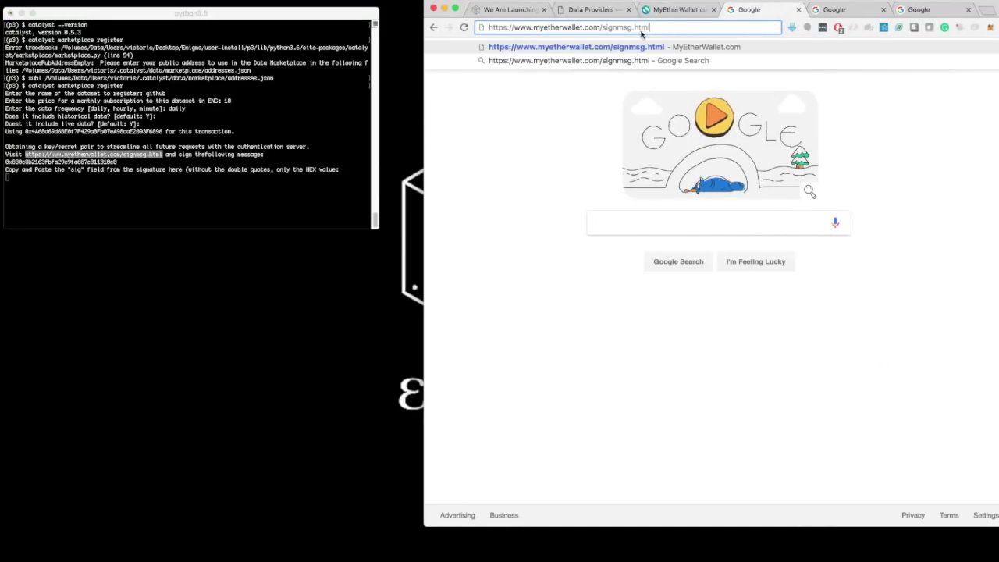
key(Return)
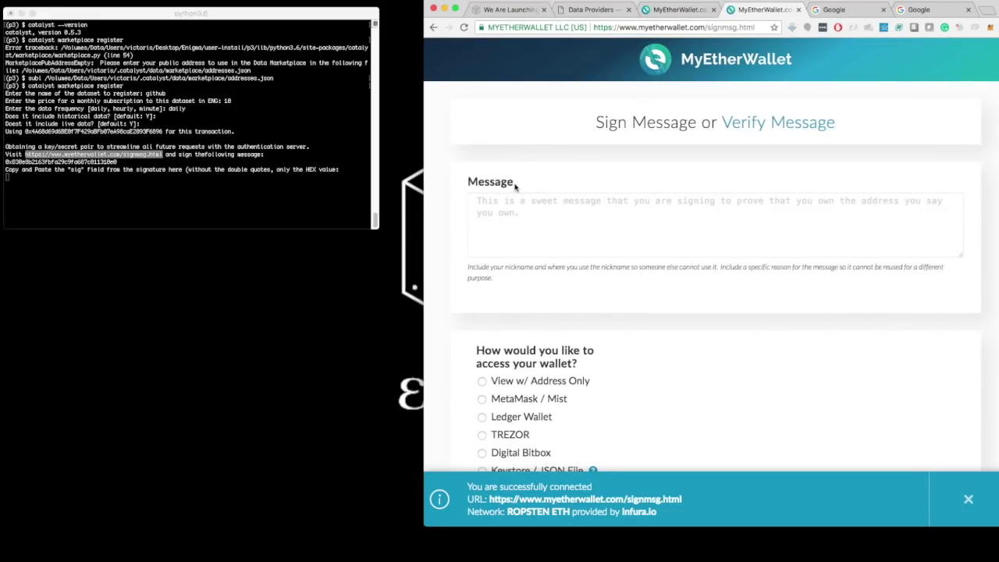
Step: Copy the hex message from the terminal into the Sign Message page's Message box
click(121, 164)
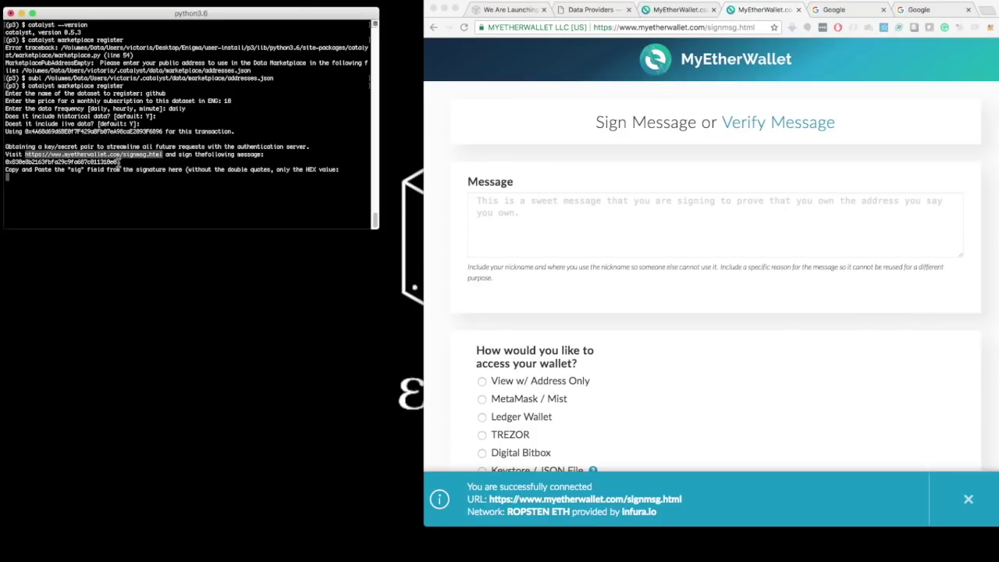
double_click(113, 161)
drag(32, 163, 6, 163)
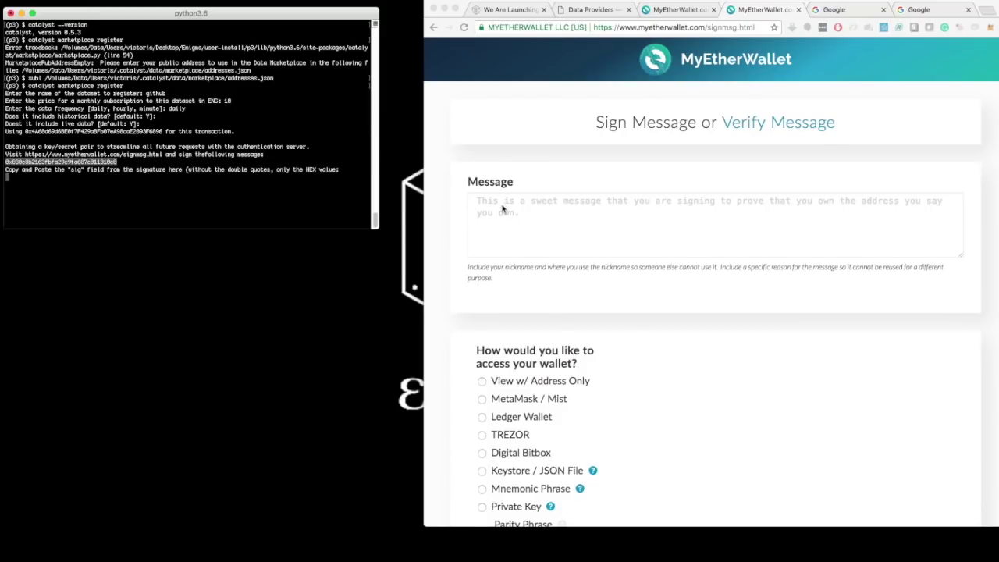
click(502, 207)
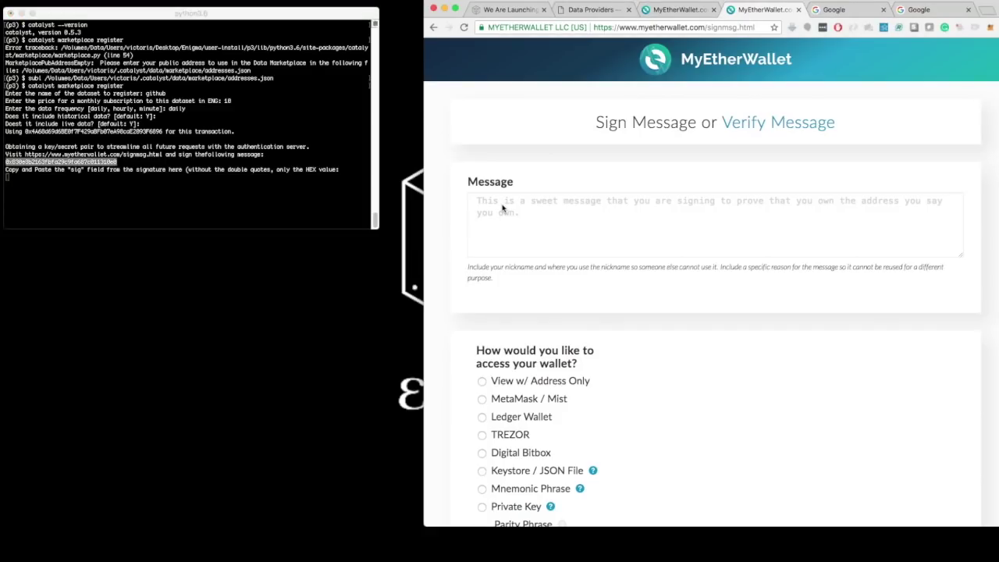
click(500, 204)
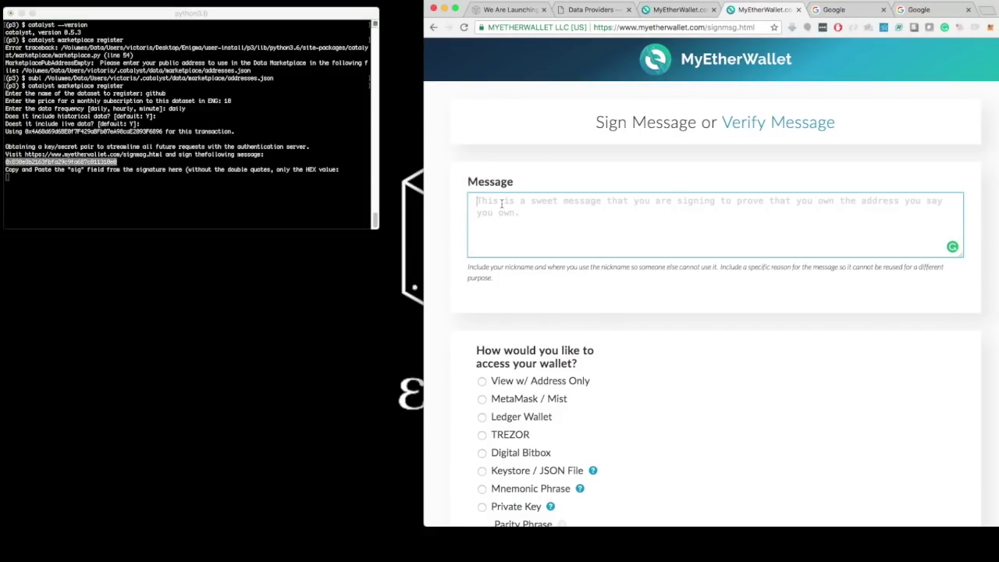
text(0x830e8b2163fbfa29c9fa687c011310e0)
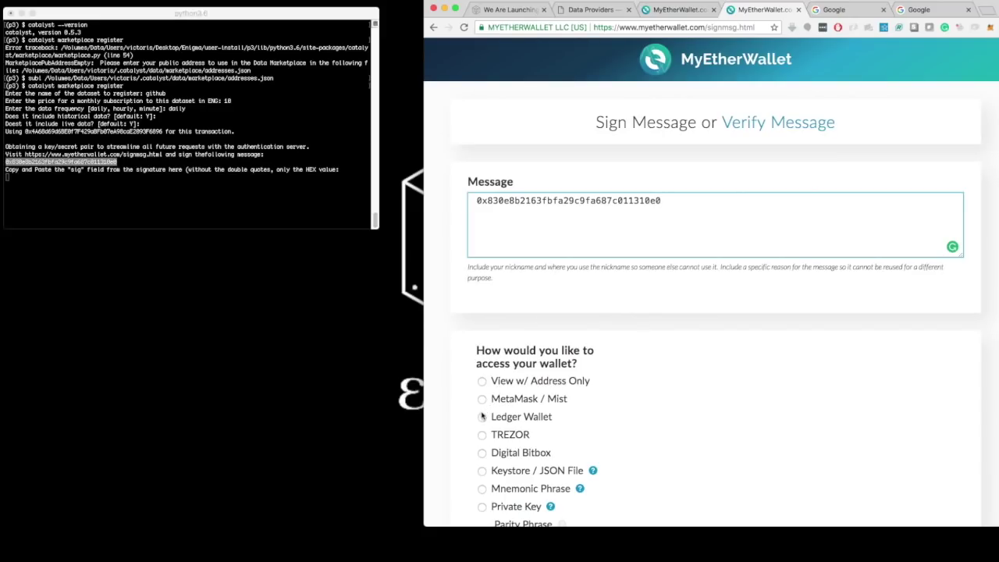
Step: Unlock the Ledger wallet with its first Ropsten address and sign the message
click(481, 419)
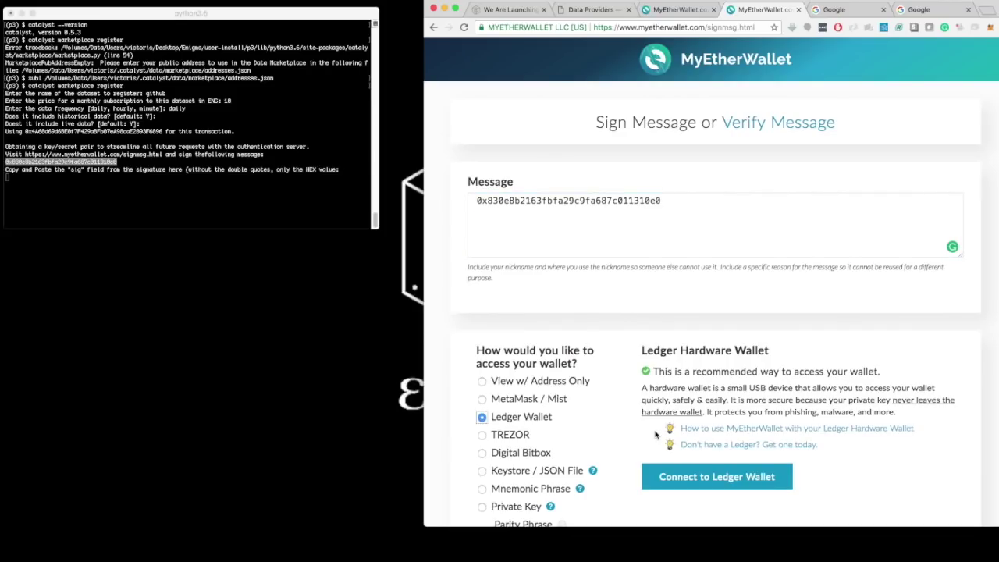
click(745, 482)
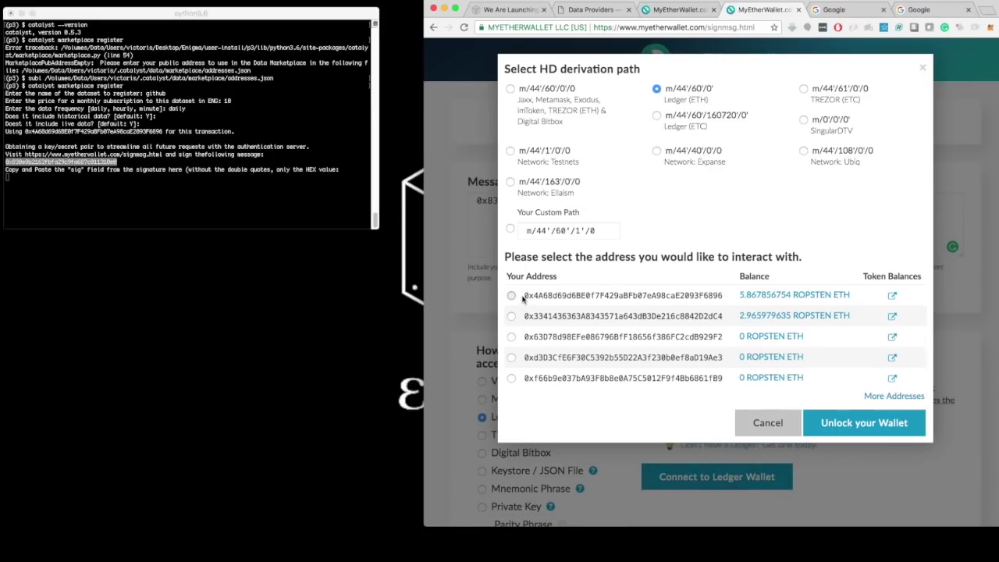
drag(524, 295, 726, 301)
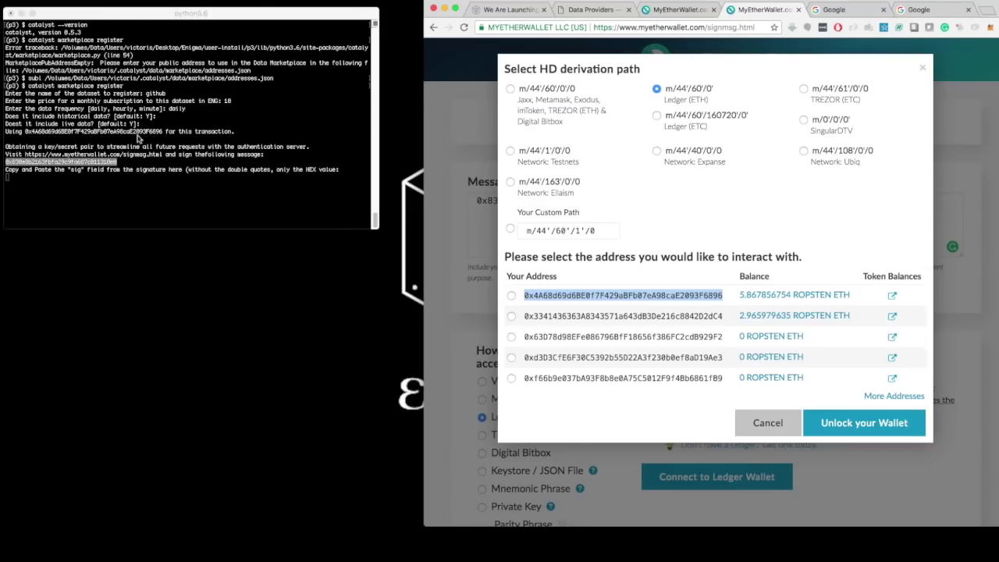
click(511, 295)
click(856, 426)
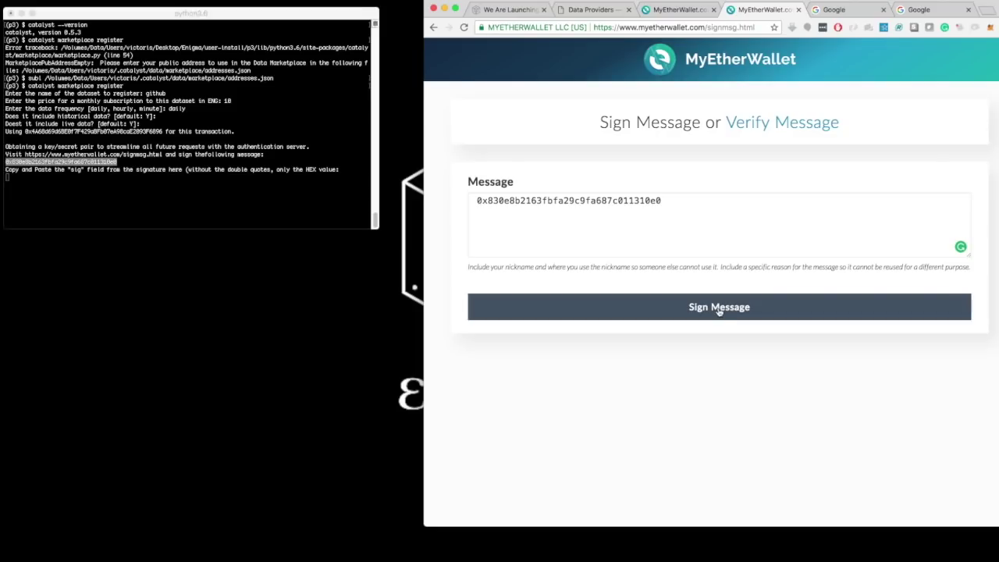
click(718, 307)
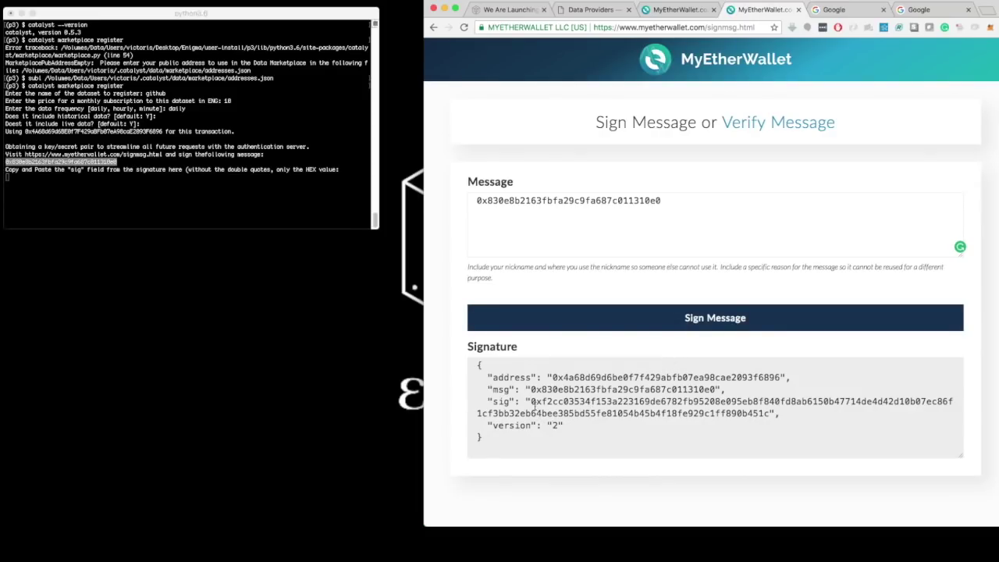
Step: Submit the sig hex to the Catalyst prompt and select the offline-transaction URL it returns
drag(531, 401, 771, 415)
key(super+c)
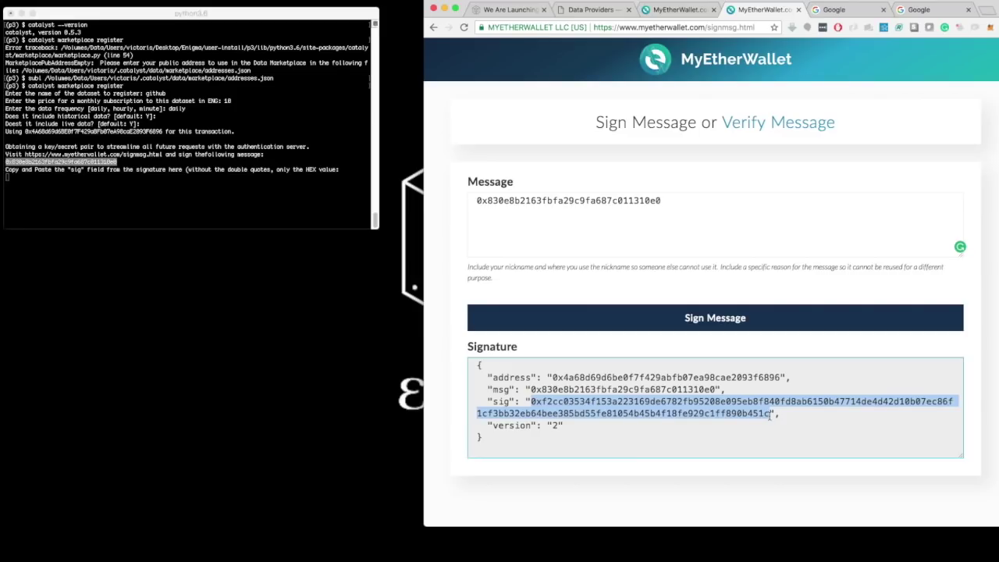
click(176, 185)
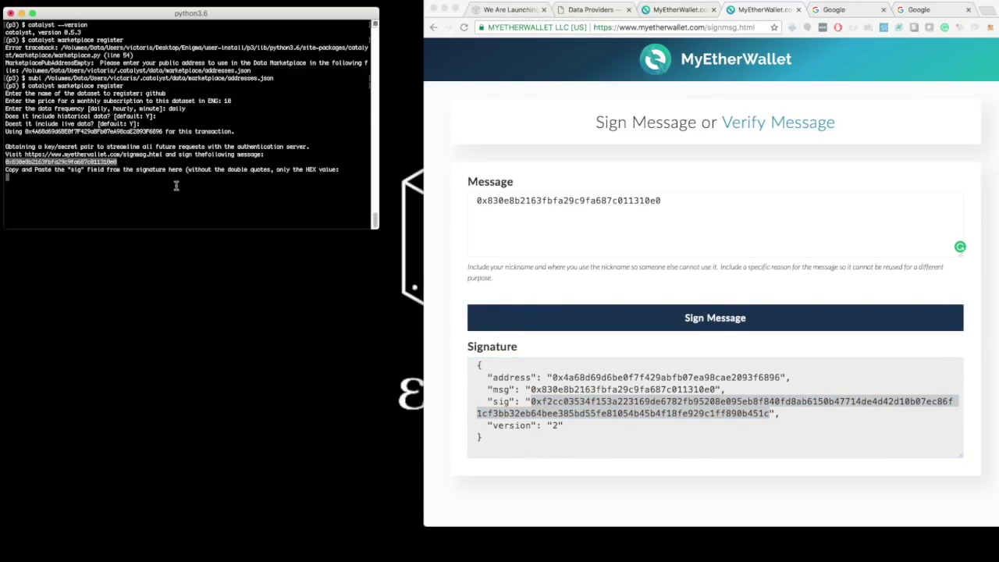
key(super+v)
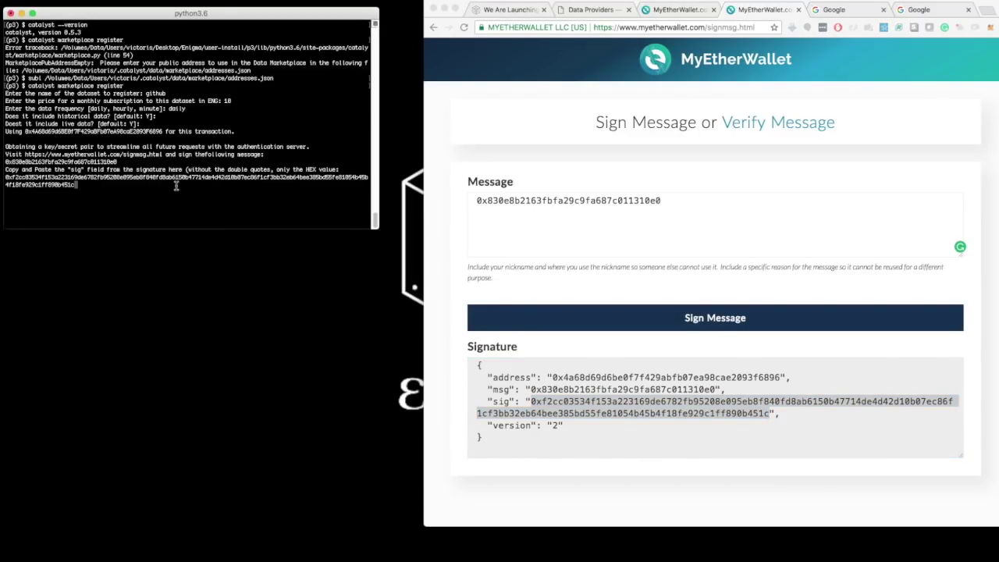
key(Return)
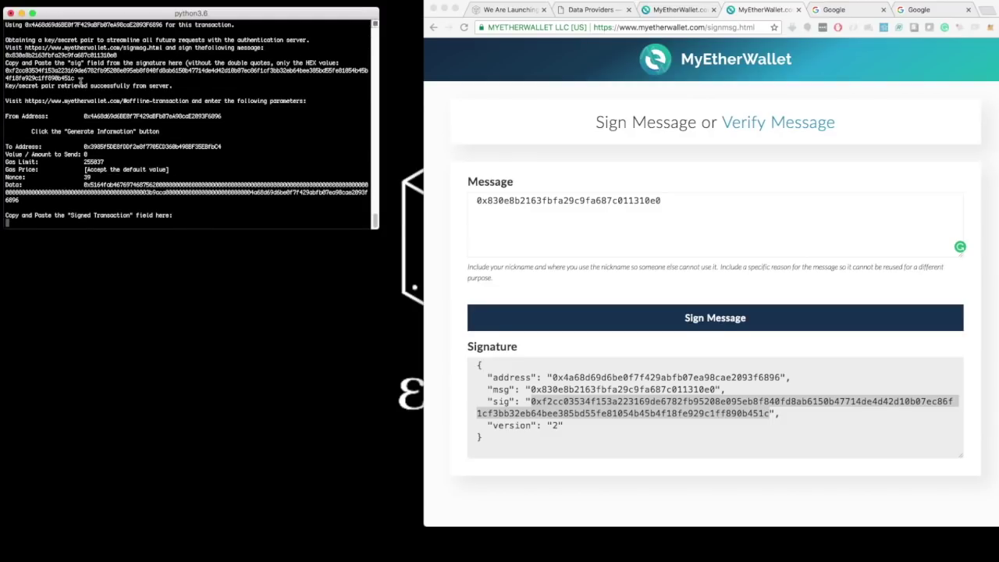
triple_click(81, 85)
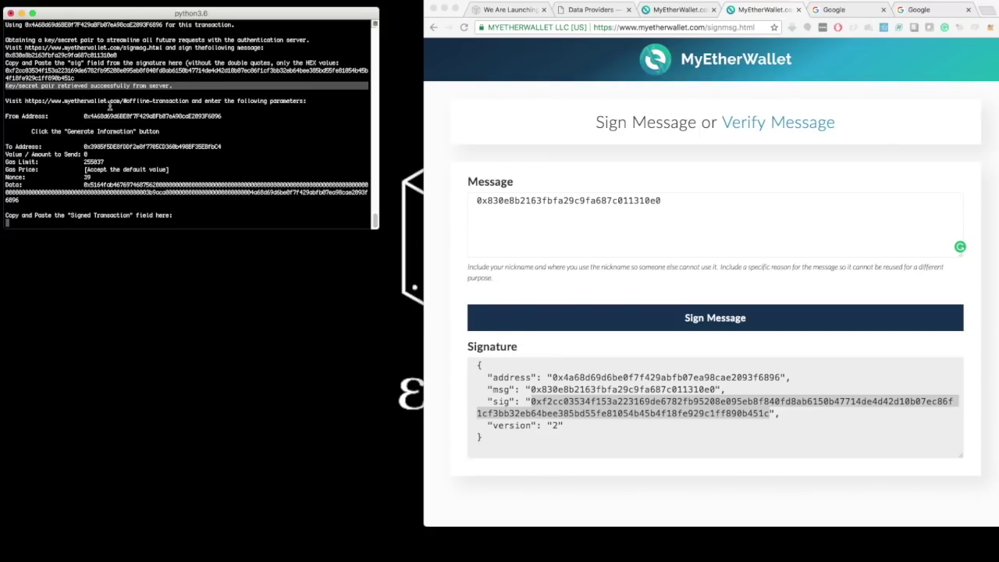
drag(24, 101, 190, 97)
key(super+c)
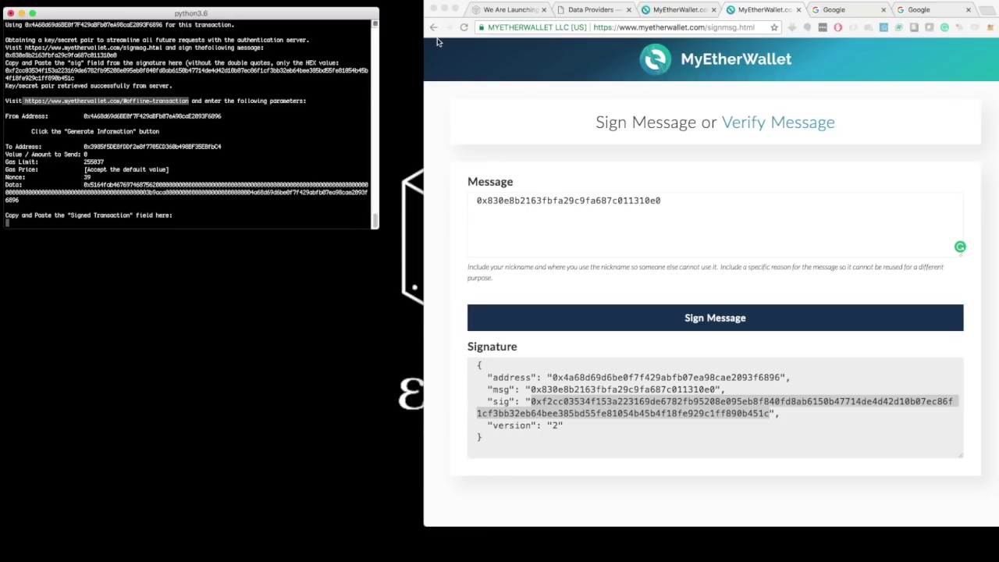
Step: Load myetherwallet.com/#offline-transaction in the spare Google tab
click(833, 11)
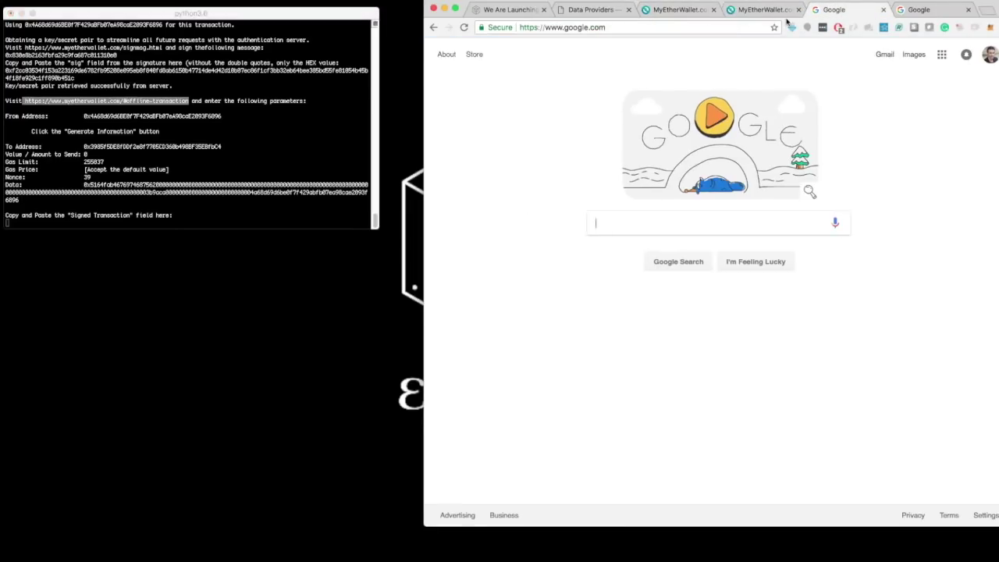
click(686, 30)
key(super+v)
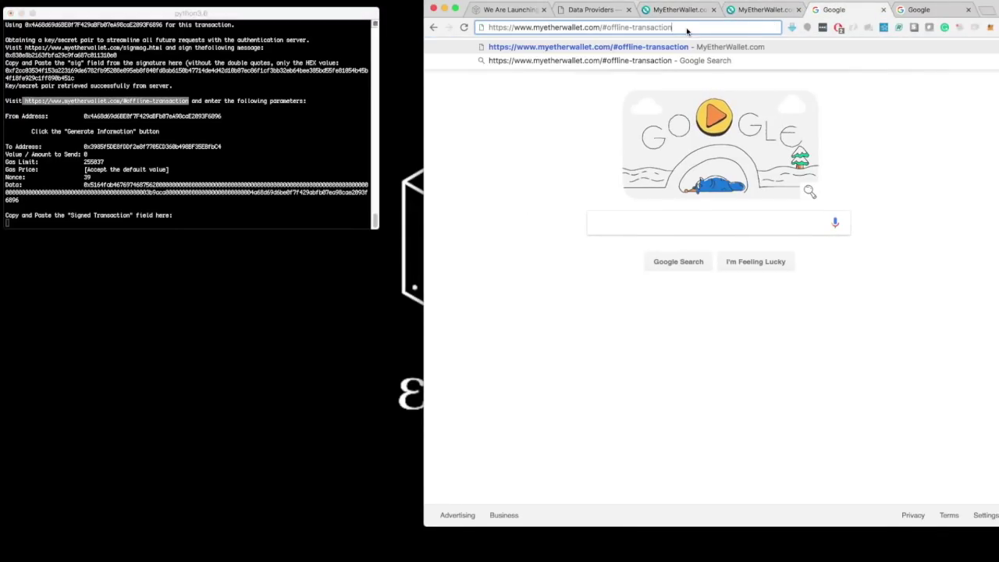
key(Return)
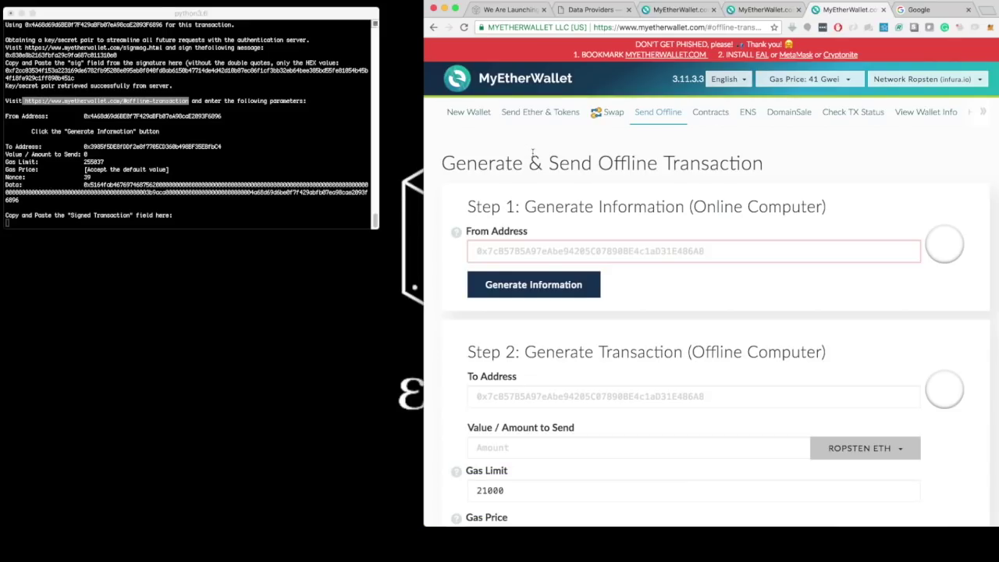
double_click(147, 115)
key(super+c)
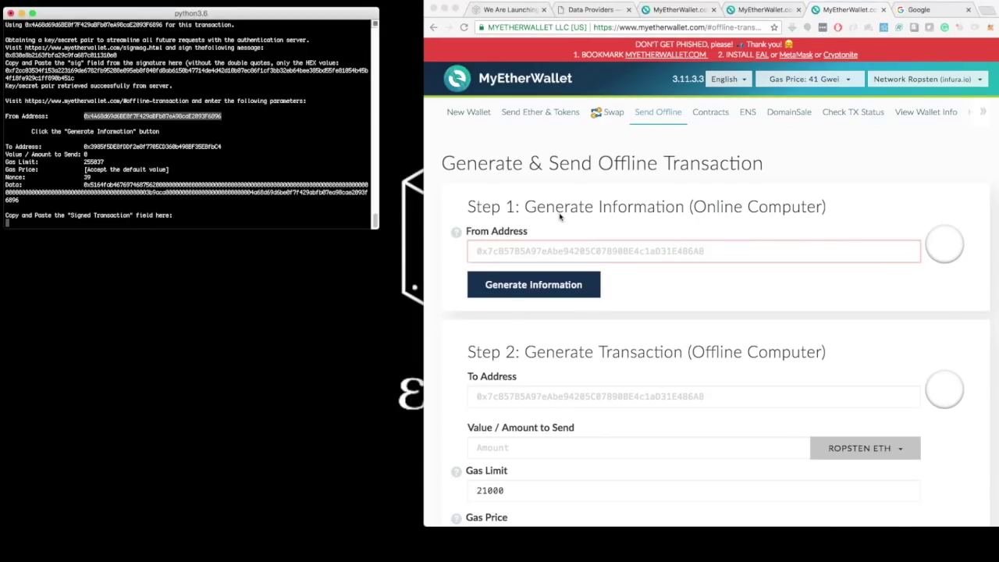
click(526, 250)
key(super+v)
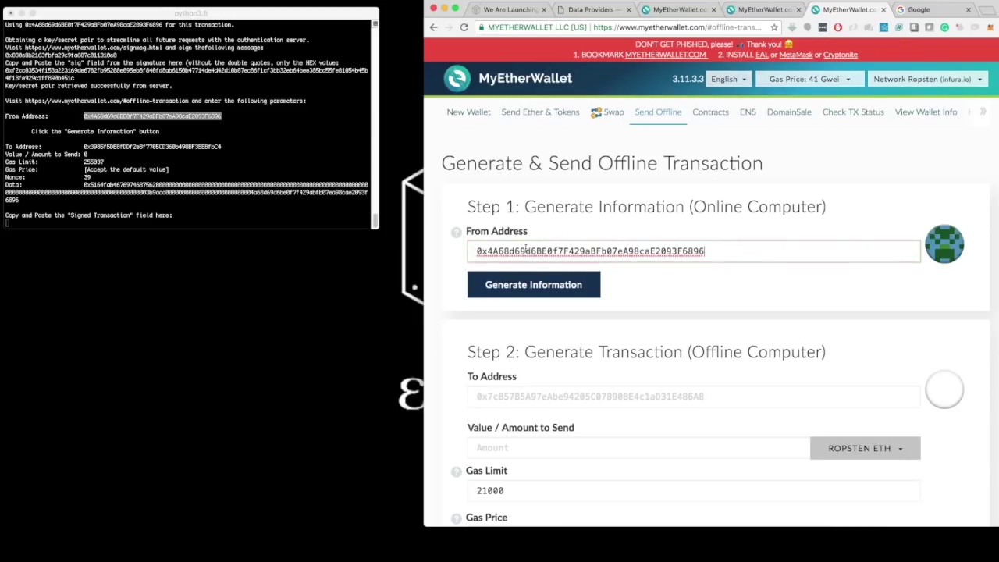
click(528, 288)
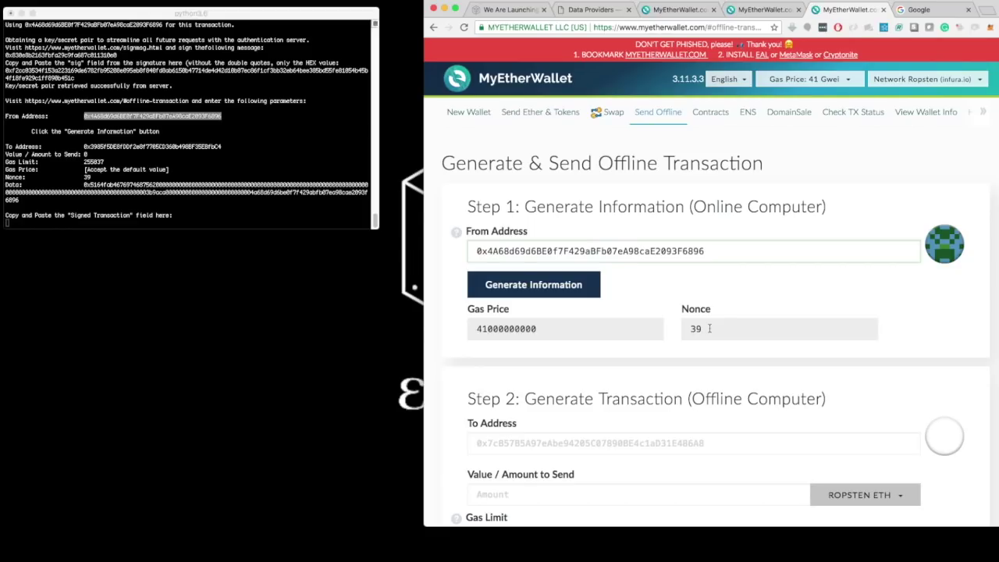
Step: Fill the transaction's To Address from the terminal and set Amount to 0
scroll(600, 335, down, 3)
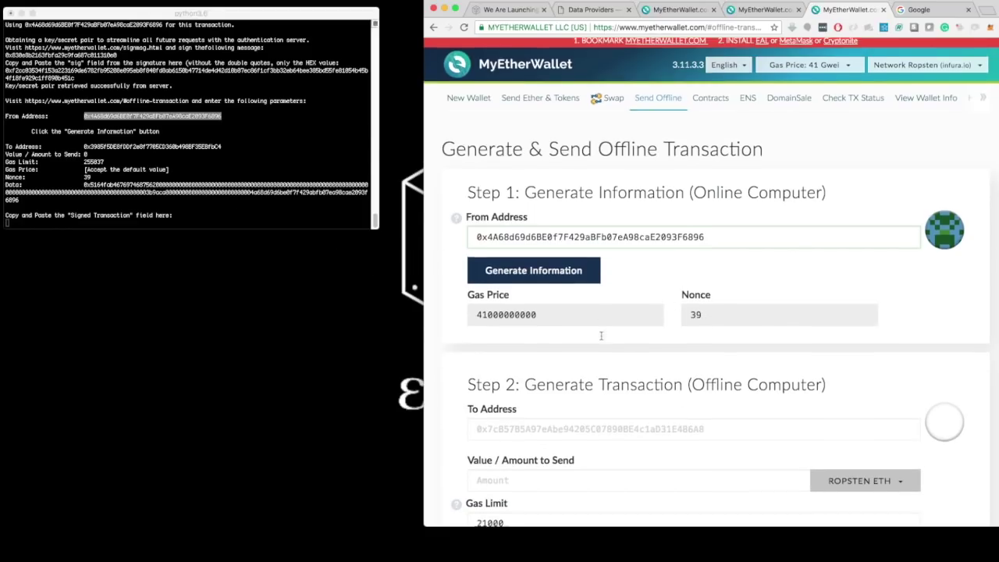
scroll(601, 336, down, 4)
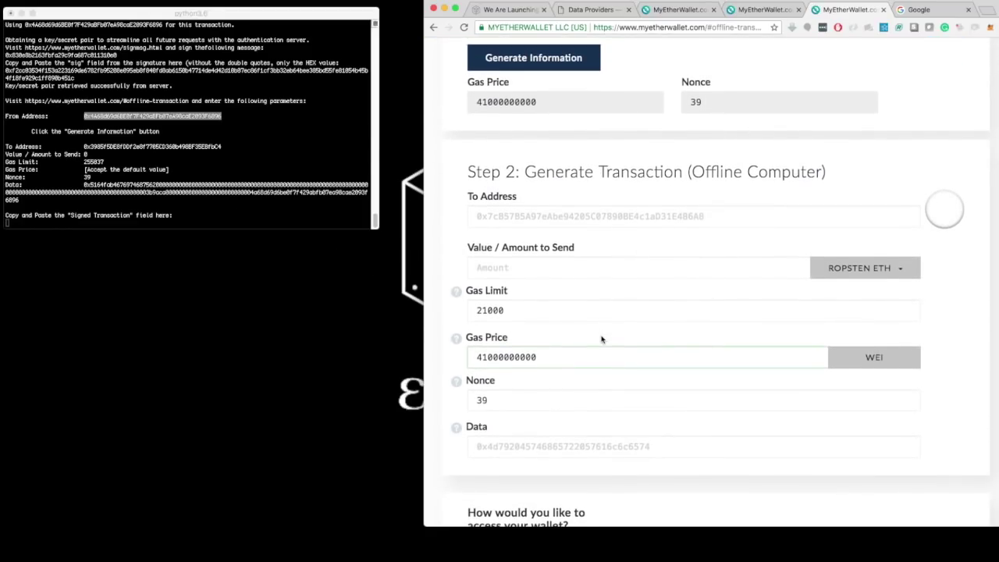
double_click(137, 147)
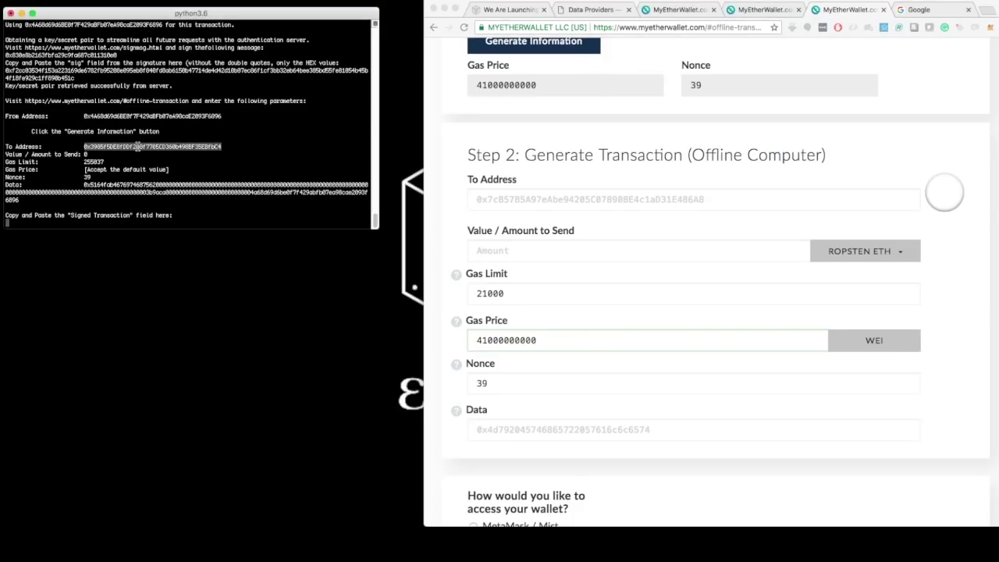
click(489, 200)
click(489, 200)
text(0x3985f5DE8fDDf2e8f7705CD360b498BF35EBfbC4)
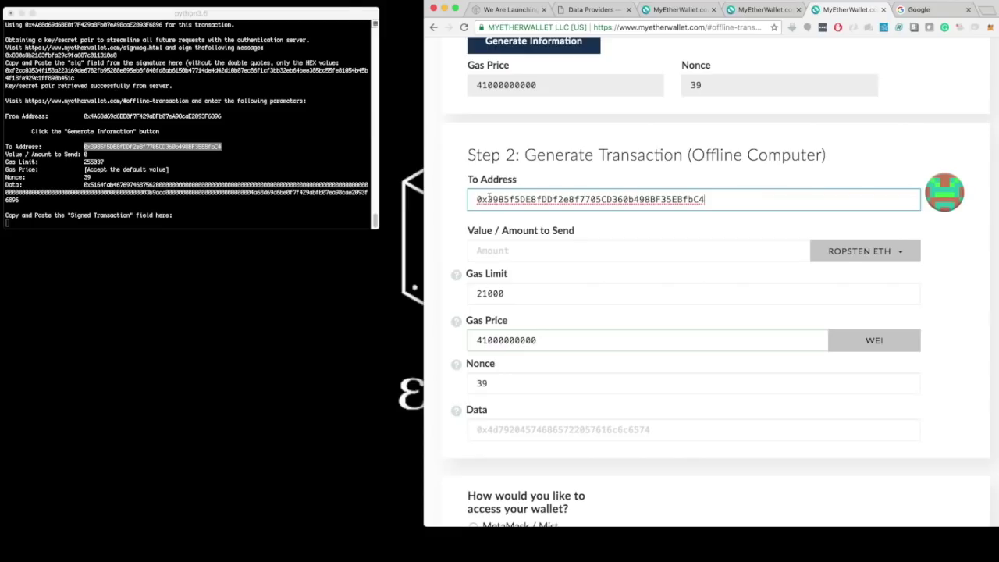
click(489, 253)
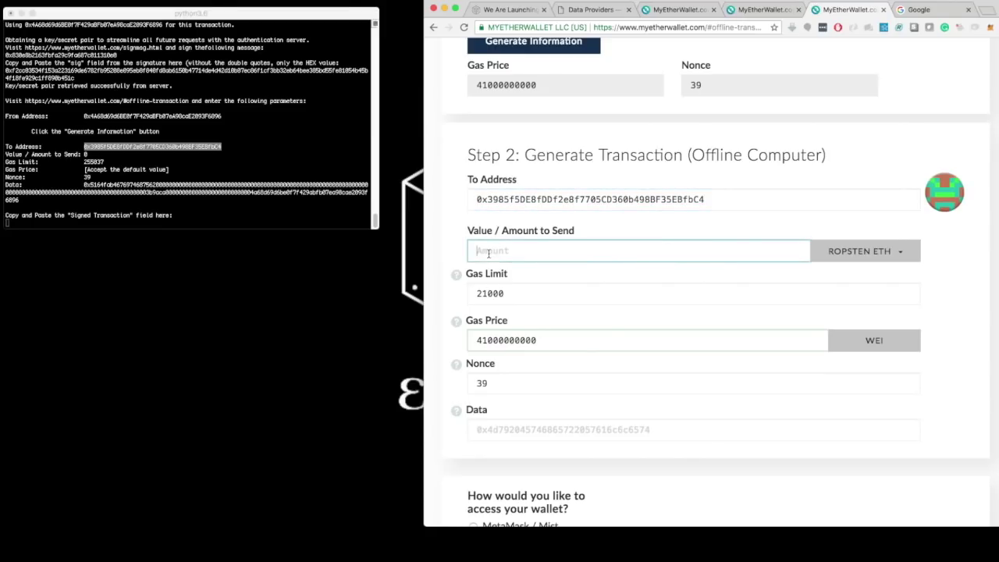
text(0)
Step: Replace the gas limit 21000 with 255037 and paste the terminal's data hex into Data
double_click(90, 162)
key(super+c)
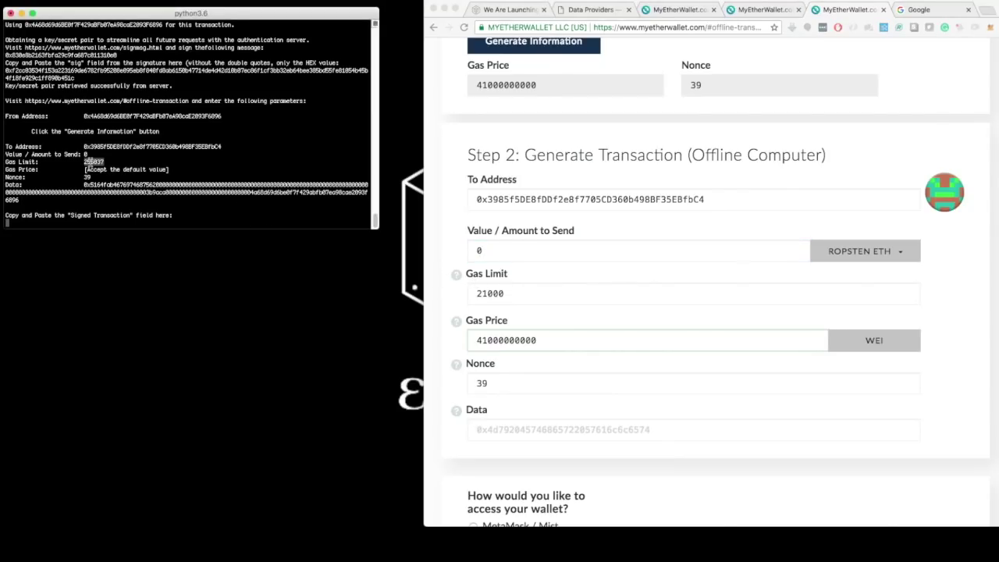
double_click(499, 295)
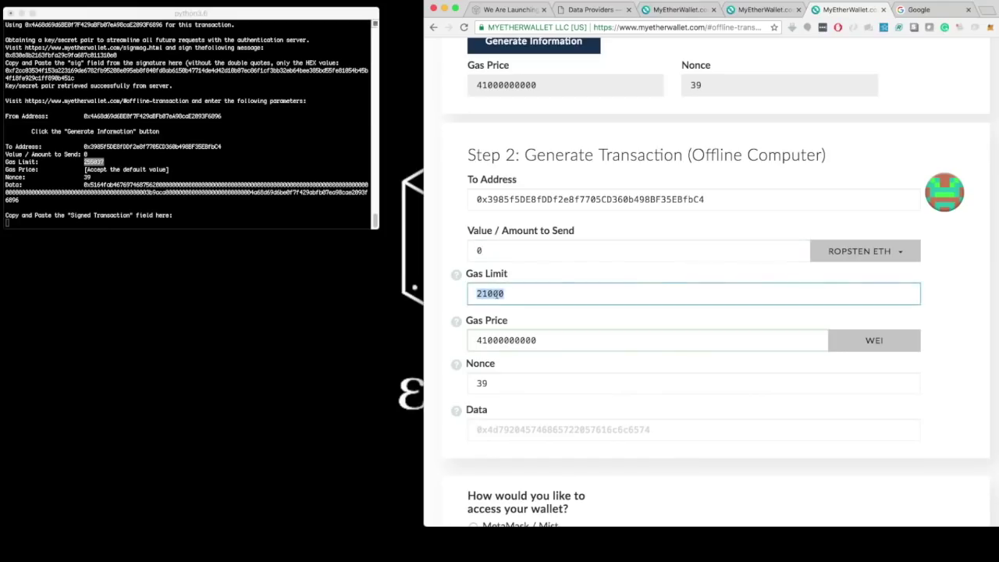
key(super+v)
double_click(110, 185)
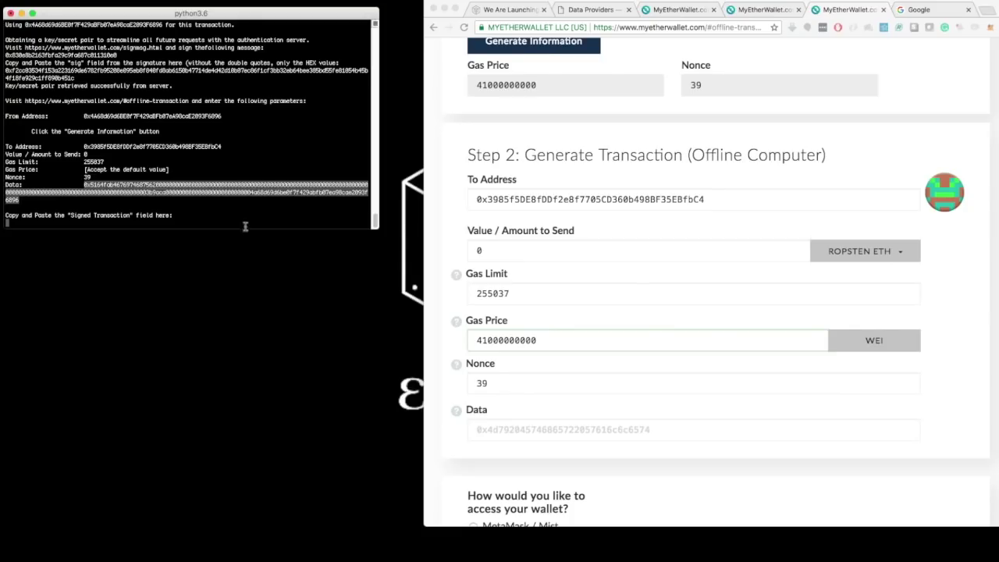
click(503, 431)
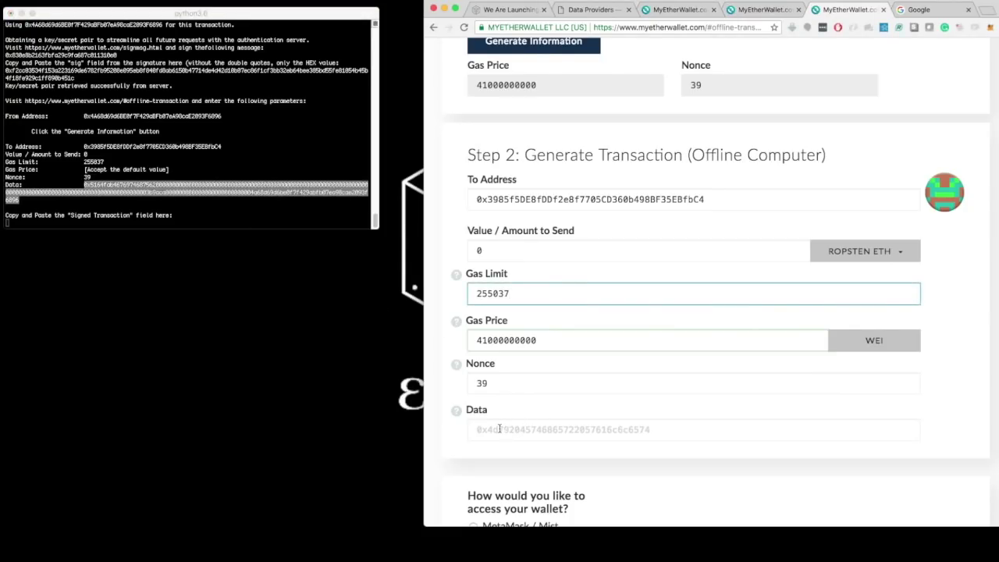
click(500, 430)
key(super+v)
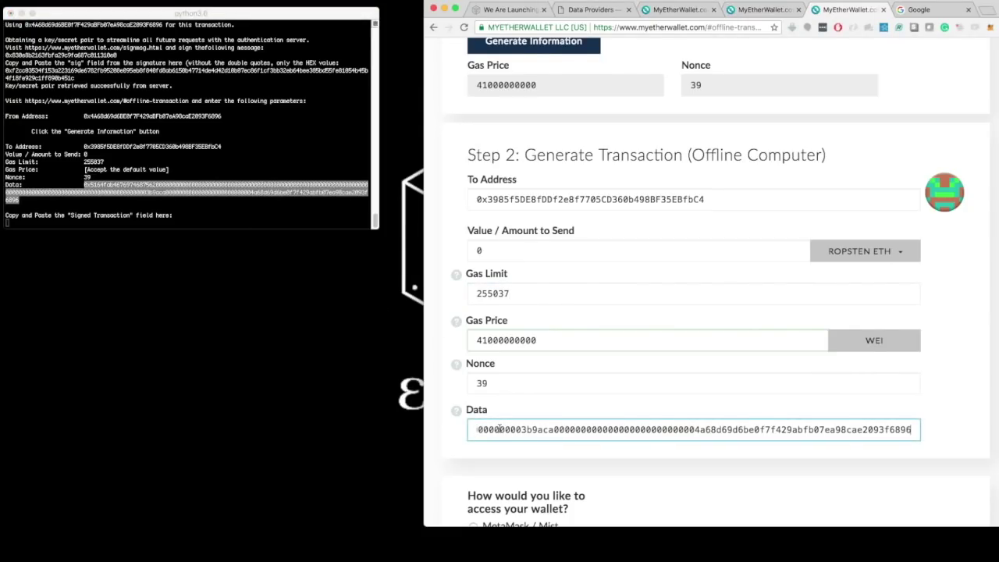
scroll(500, 430, down, 5)
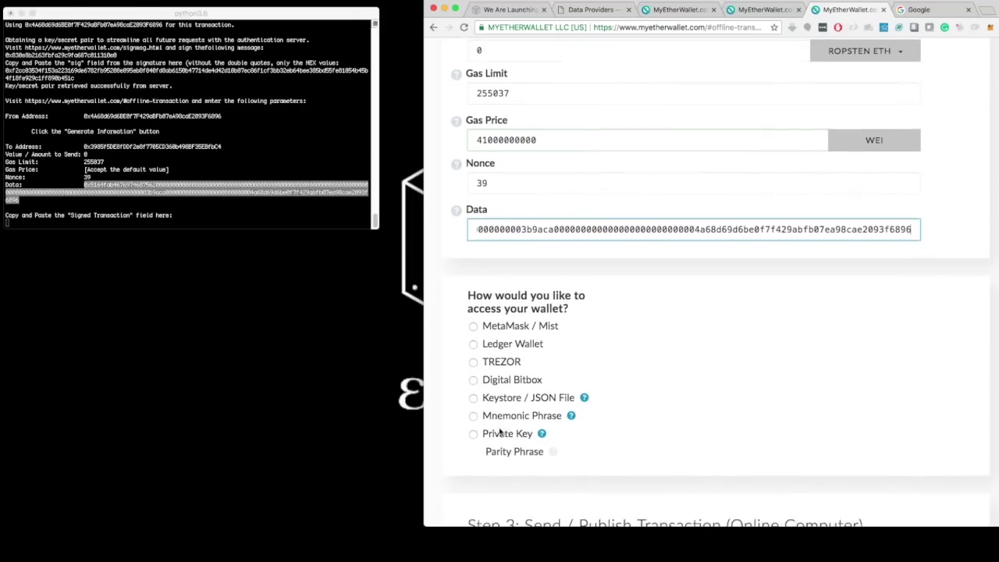
Step: Connect the Ledger wallet and unlock its first Ropsten address, matching the terminal's From Address
scroll(500, 430, up, 1)
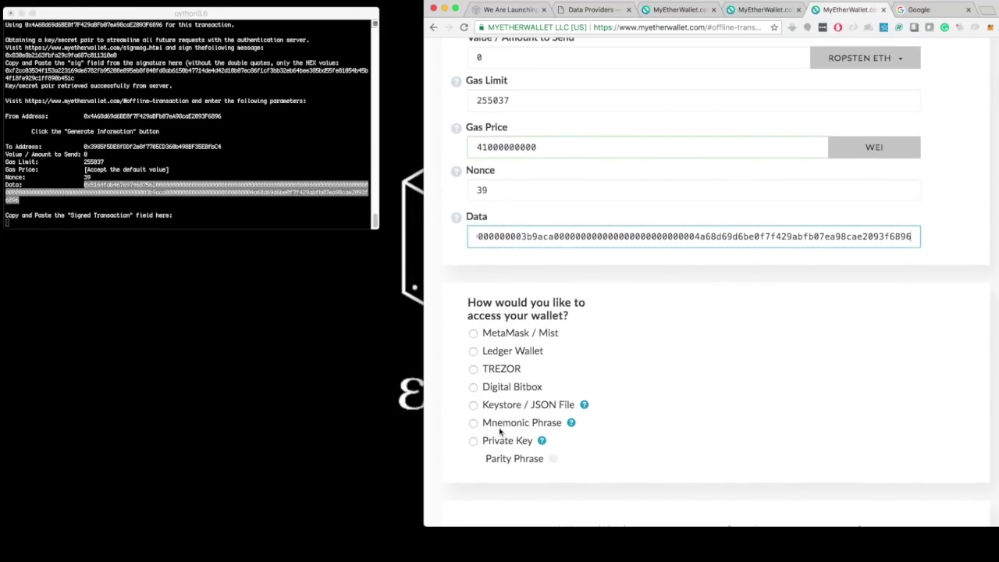
click(473, 351)
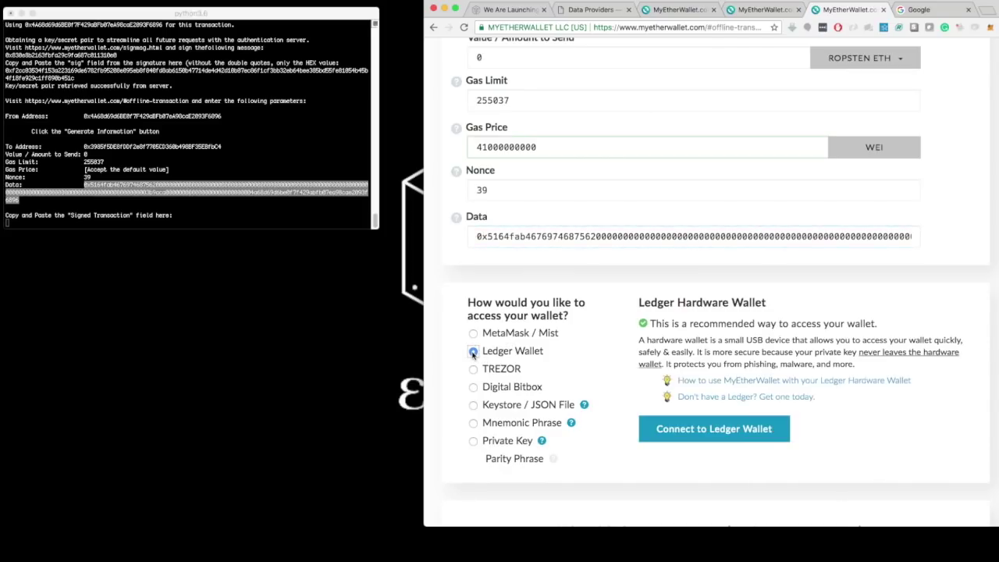
click(697, 429)
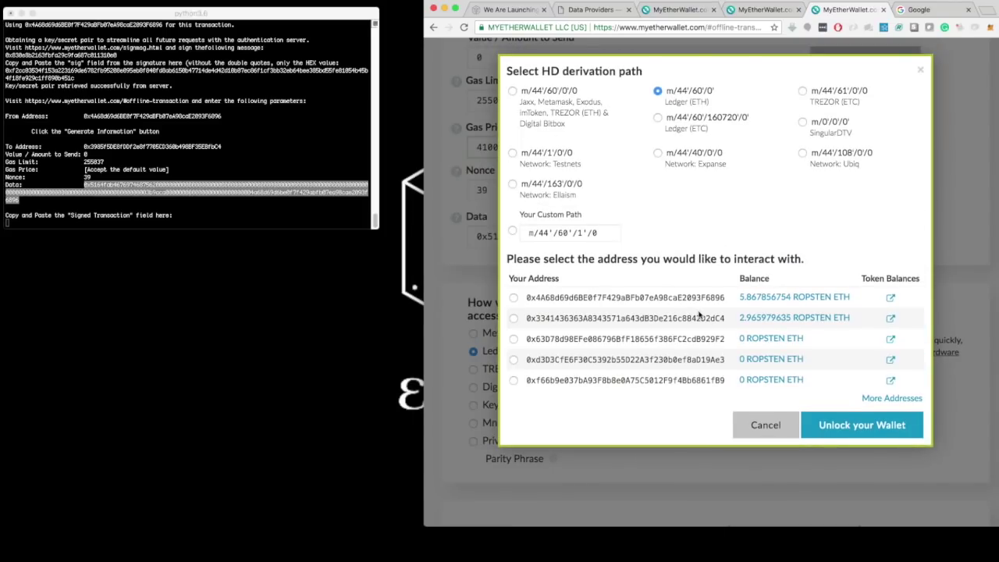
click(514, 298)
drag(715, 293, 725, 298)
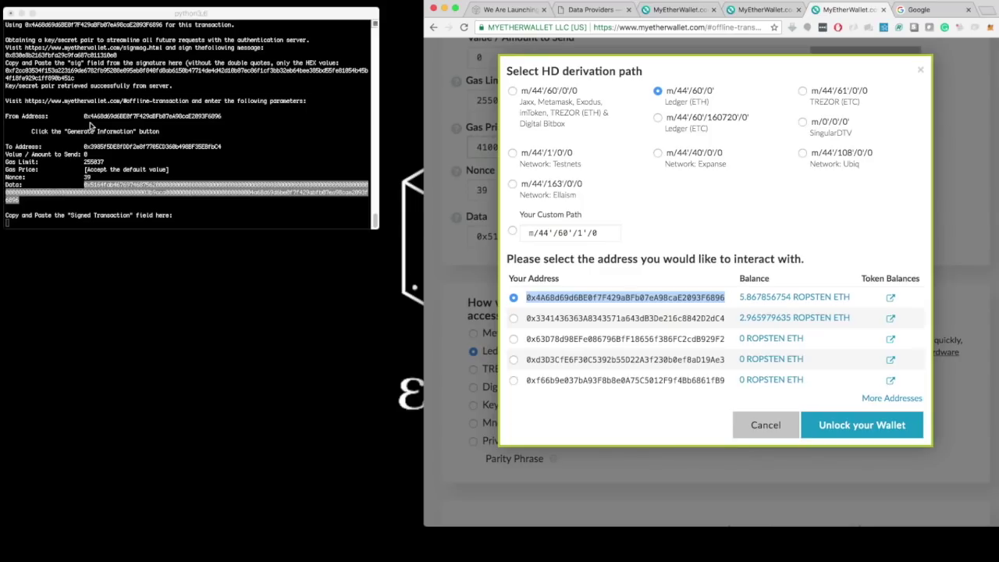
click(88, 119)
double_click(104, 115)
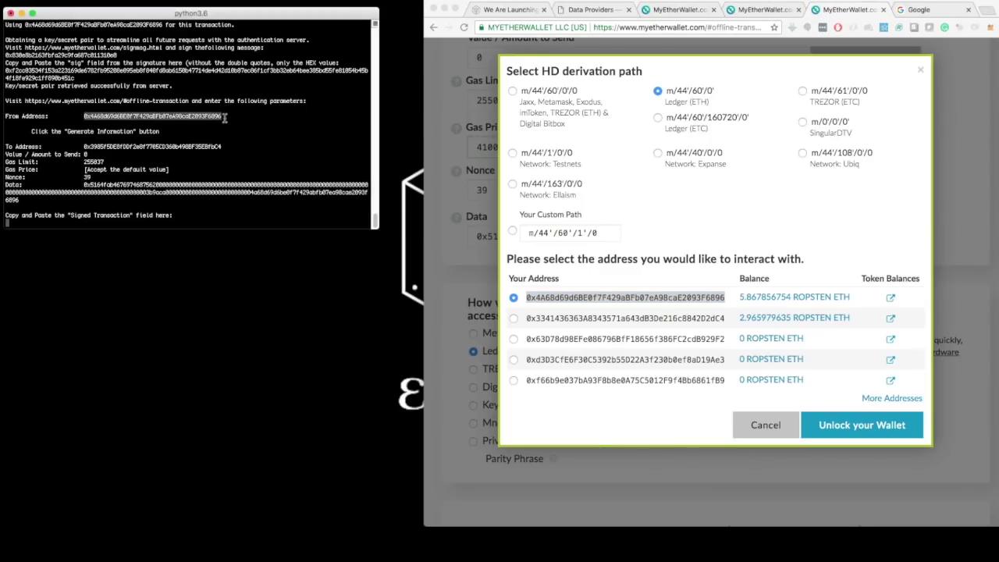
click(849, 431)
click(842, 431)
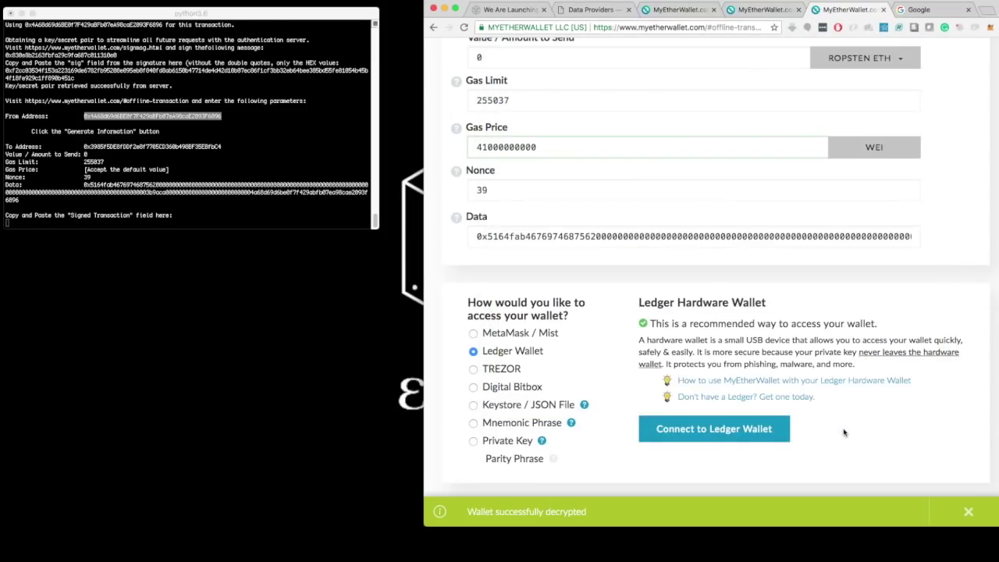
scroll(844, 429, down, 3)
Step: Generate the transaction, approve it on the Ledger, and select the full Signed Transaction text
scroll(845, 428, down, 2)
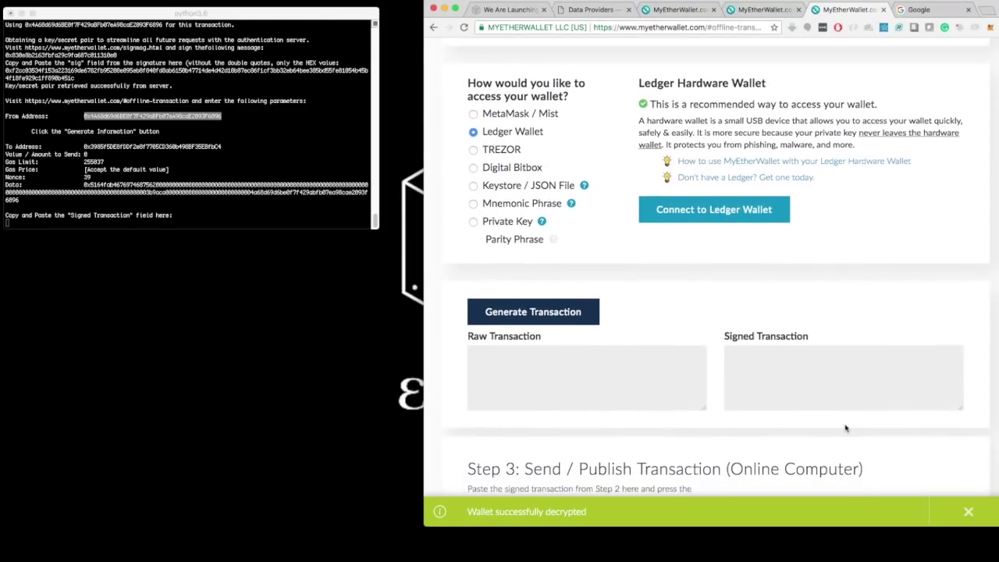
click(547, 309)
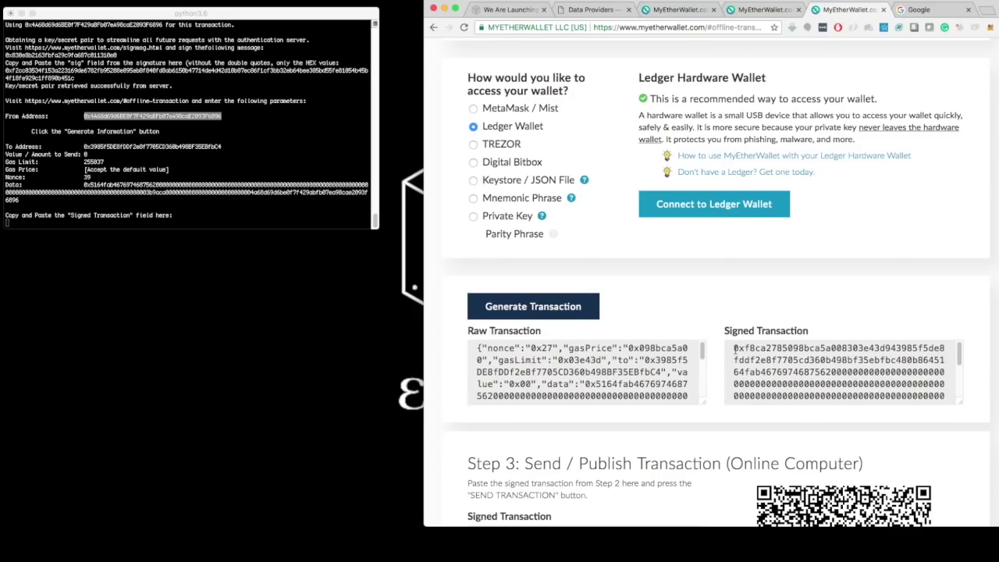
drag(733, 348, 980, 425)
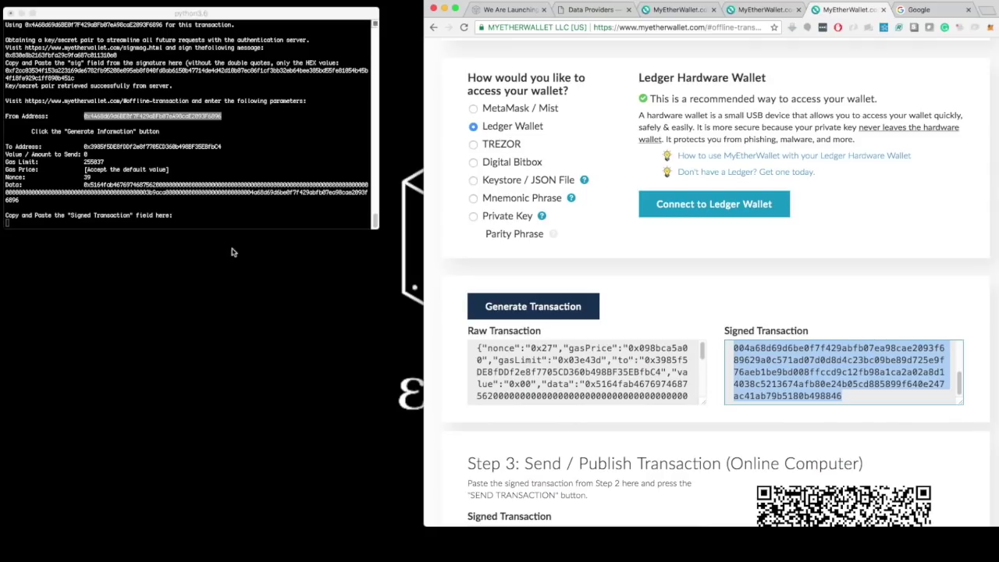
Step: Paste the signed transaction at the terminal prompt and submit it to register github
click(198, 214)
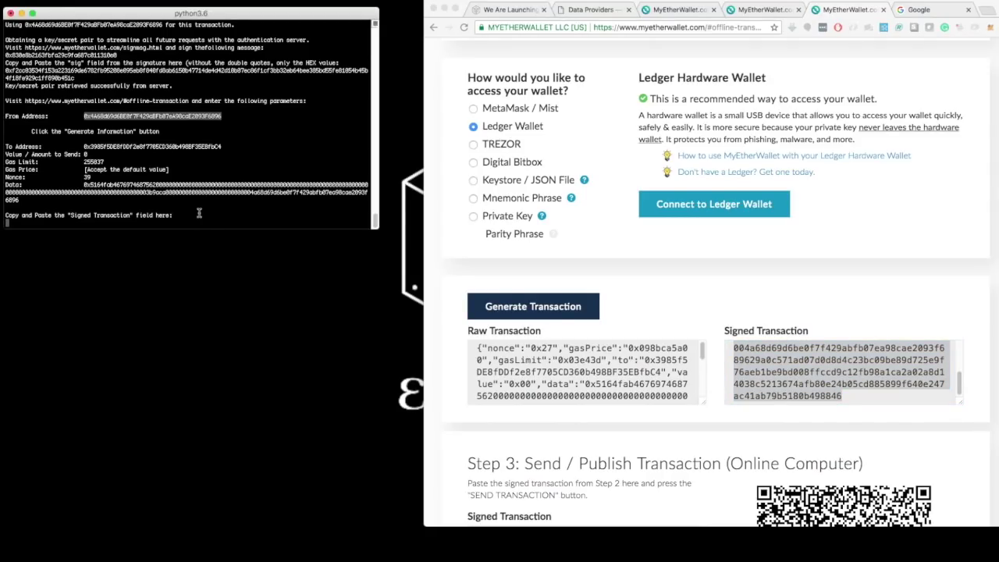
key(super+v)
key(Return)
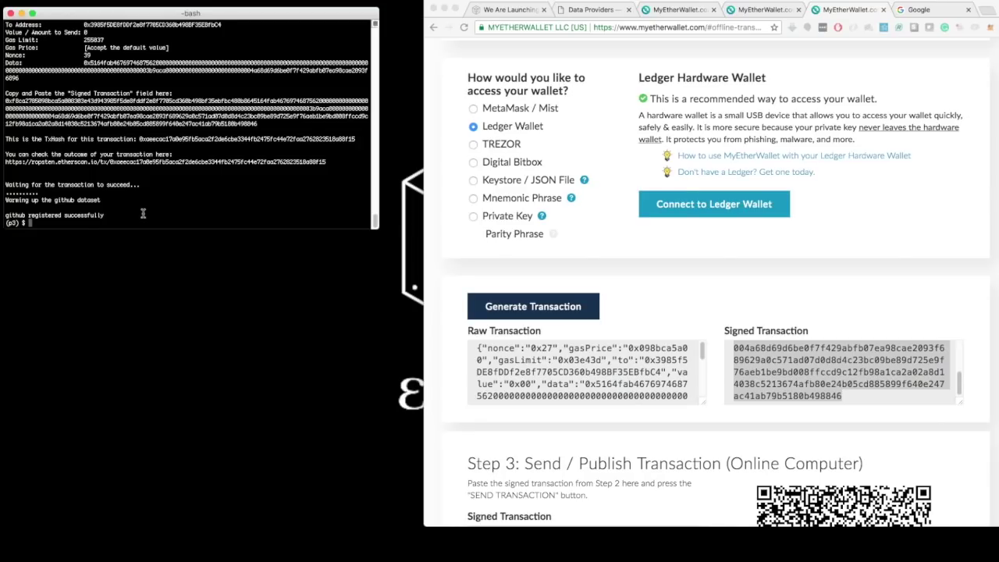
Step: Run catalyst marketplace publish --dataset=github --datadir=/Volumes/enigma/data/github/ in the terminal
text(catalyst marketplace publish)
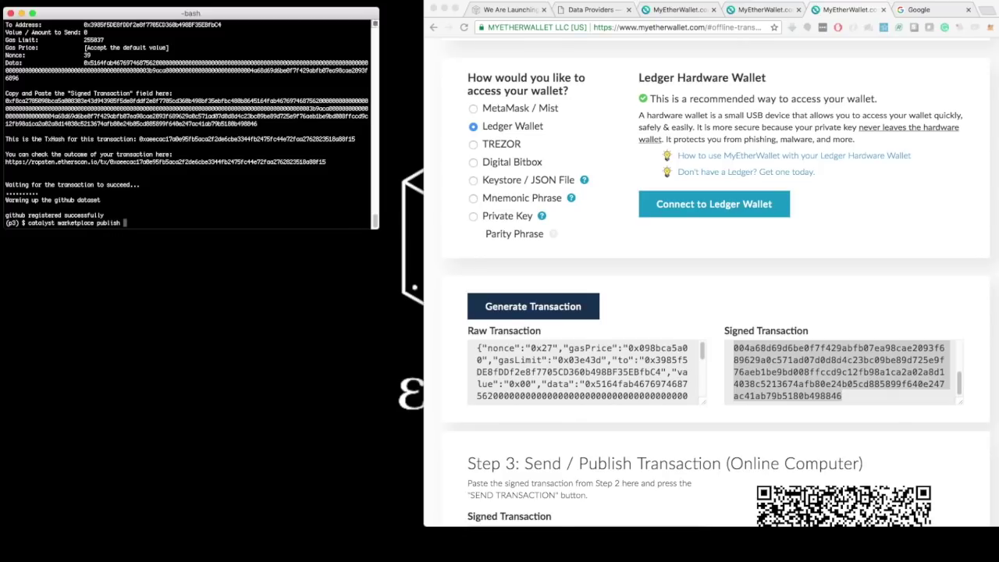
text( --dataset=github -)
text(-datadir=/Volumes/)
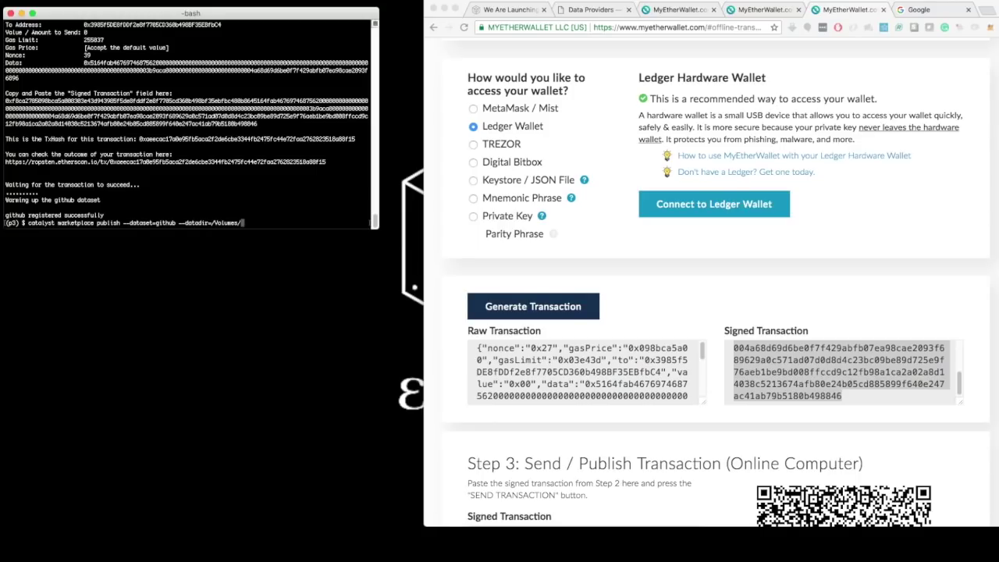
text(enigma/data/github/)
key(Return)
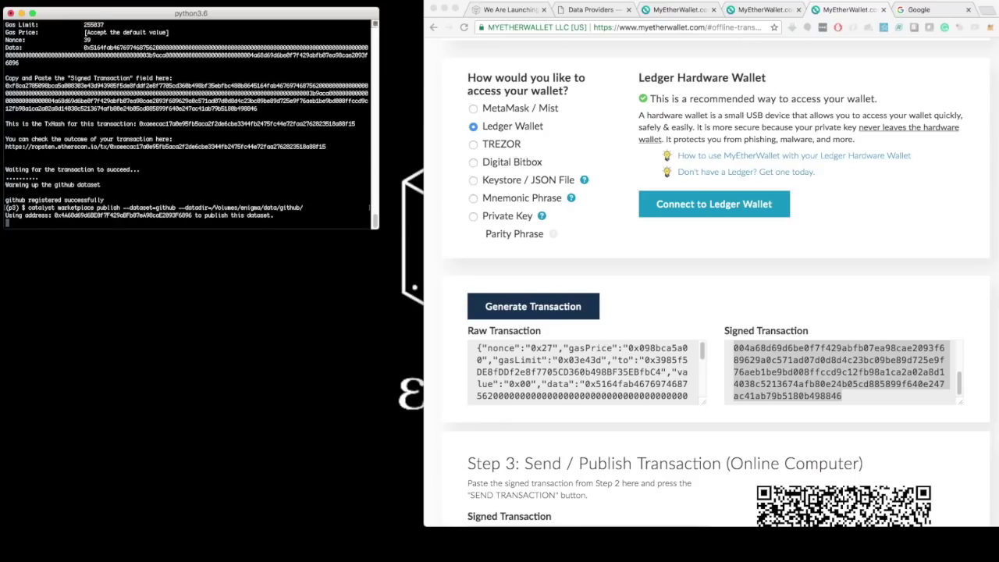
Step: Select the wallet address the publish run will use
drag(56, 217, 202, 223)
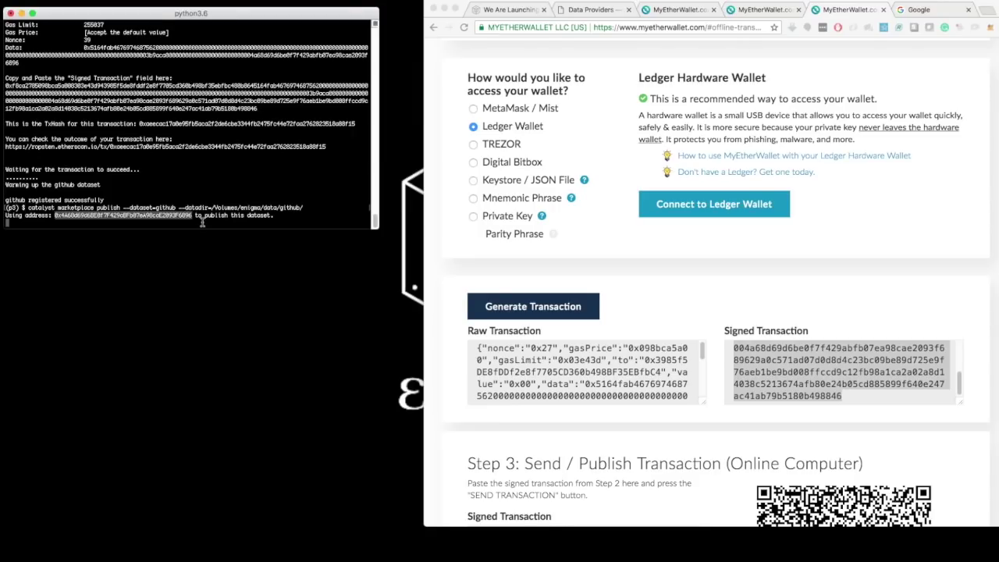